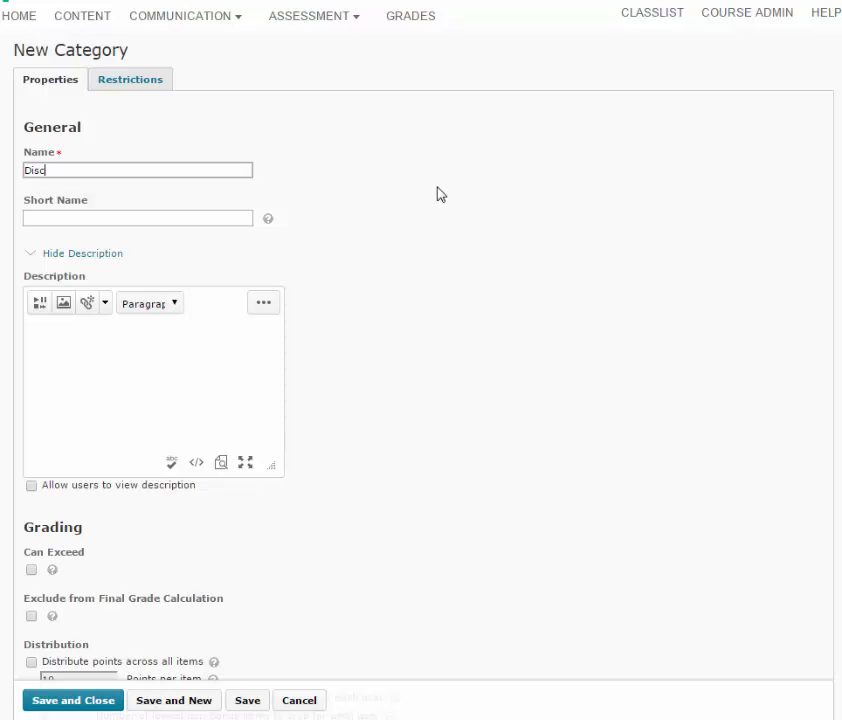
# Step: Name the new category "Discussion Boards", describe it as "This grade category is for Discussion Boards", and save and close it
pyautogui.write('n Boards')
pyautogui.click(129, 376)
pyautogui.write('Th')
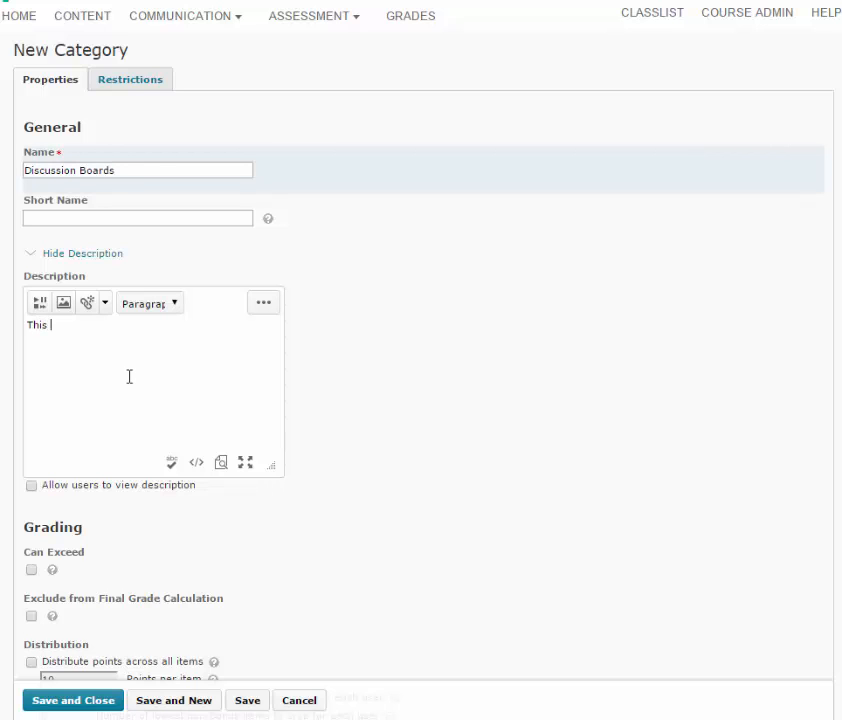
pyautogui.write('is')
pyautogui.scroll(-1, 129, 376)
pyautogui.write('grade category is for Discussion Boards')
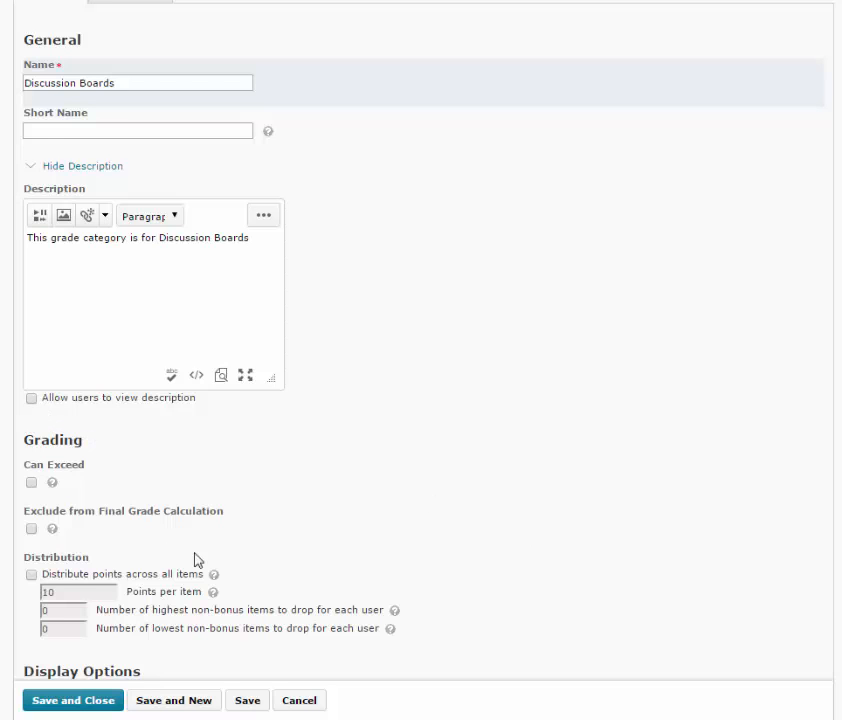
pyautogui.scroll(-1, 51, 434)
pyautogui.moveTo(52, 440)
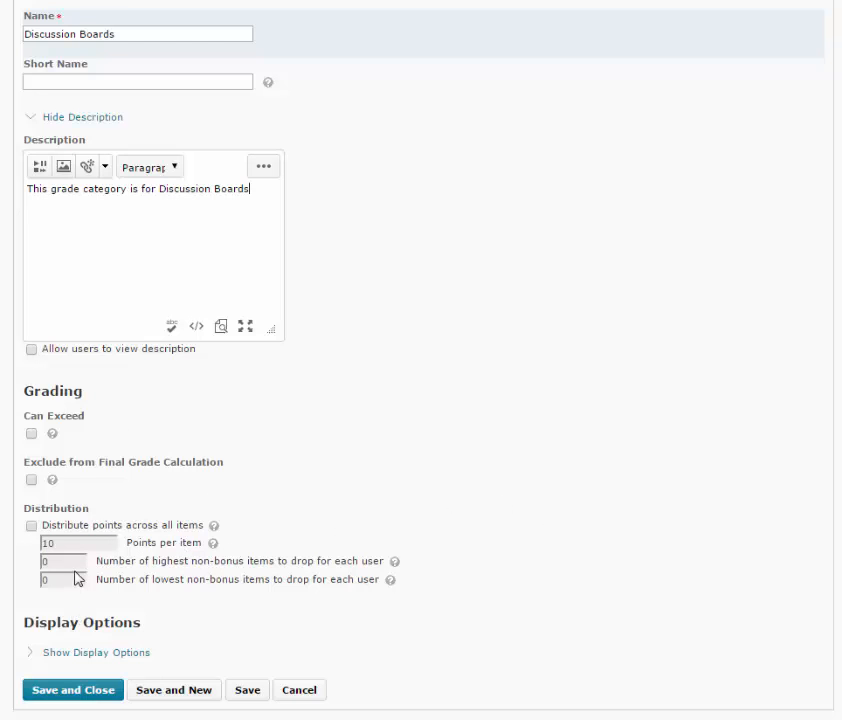
pyautogui.click(99, 691)
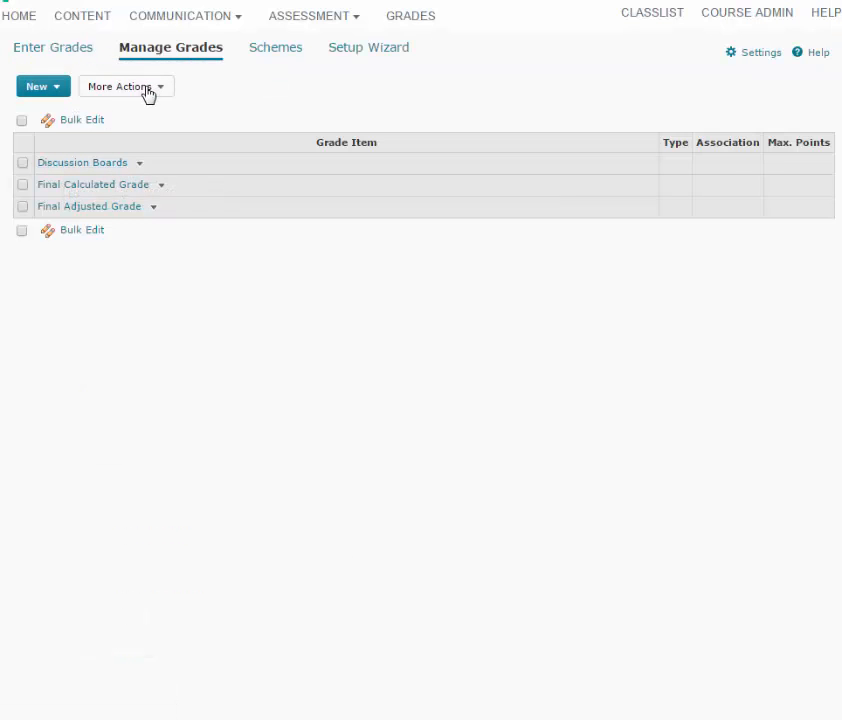
# Step: Complete the grades setup wizard, keeping the Points system, Adjusted Final Grade release, Organizational Letter Grade scheme and existing calculation and display options
pyautogui.click(368, 48)
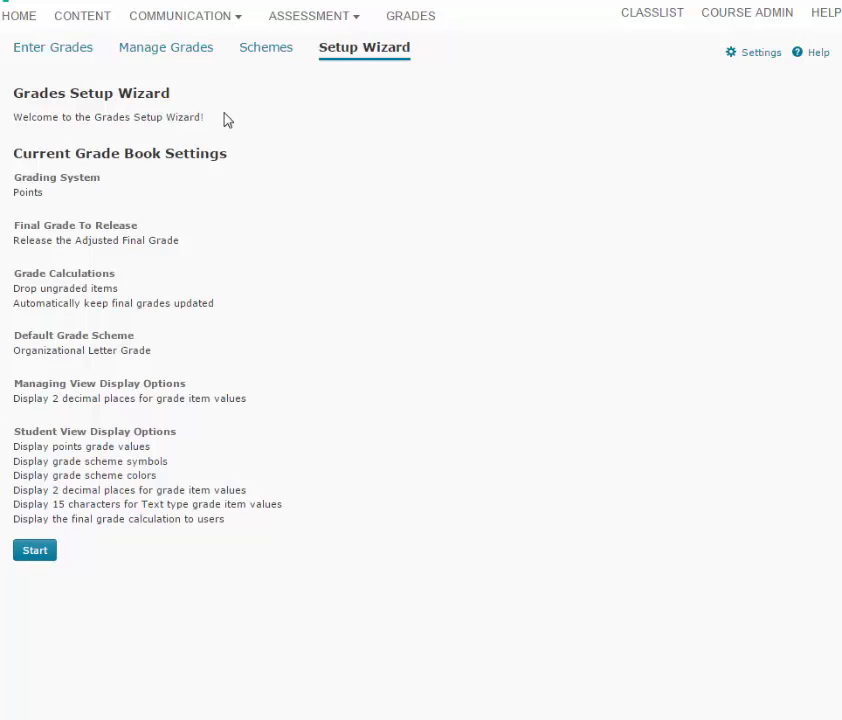
pyautogui.click(45, 553)
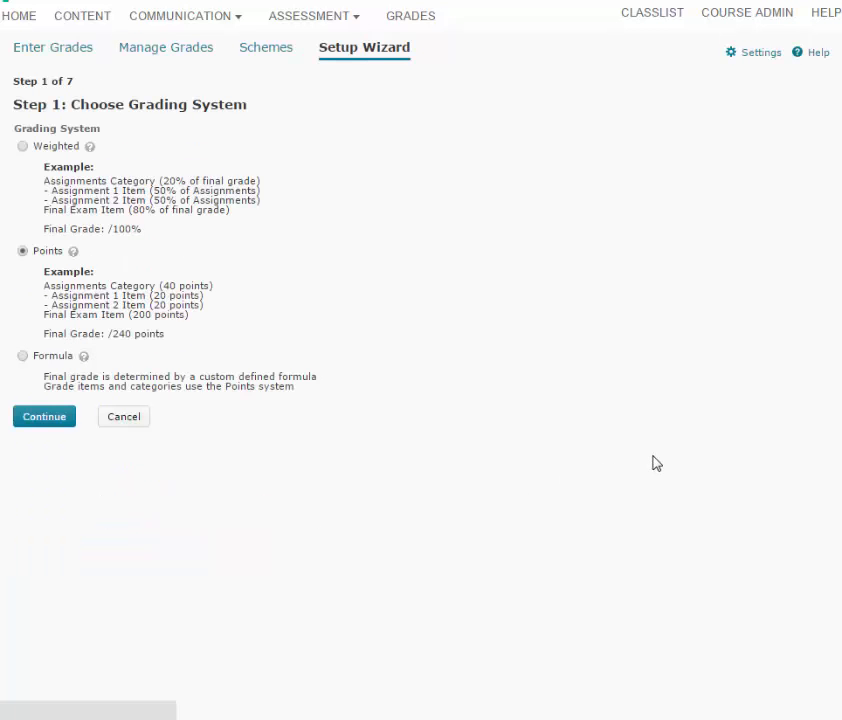
pyautogui.click(48, 419)
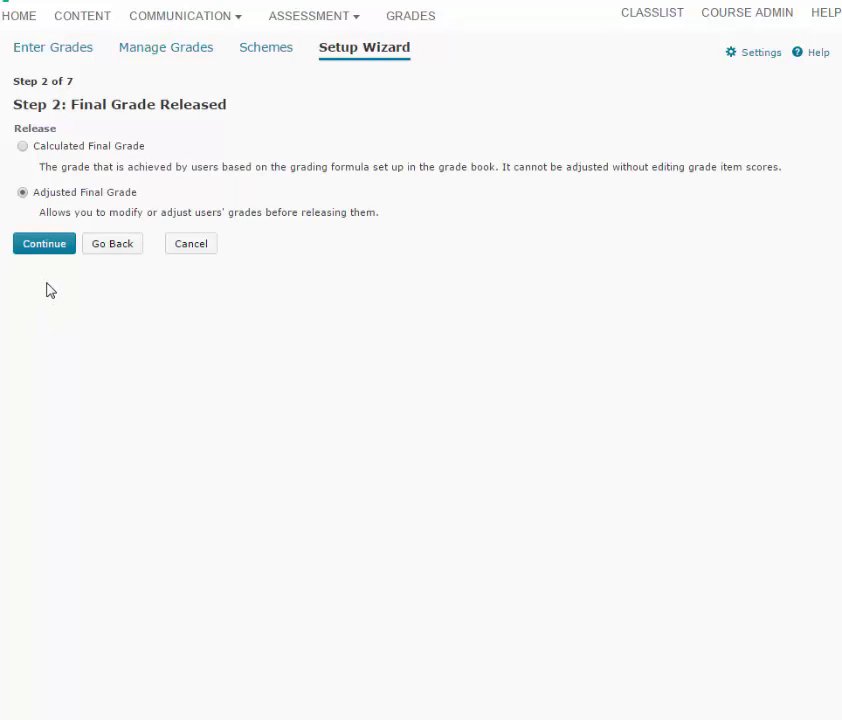
pyautogui.click(47, 243)
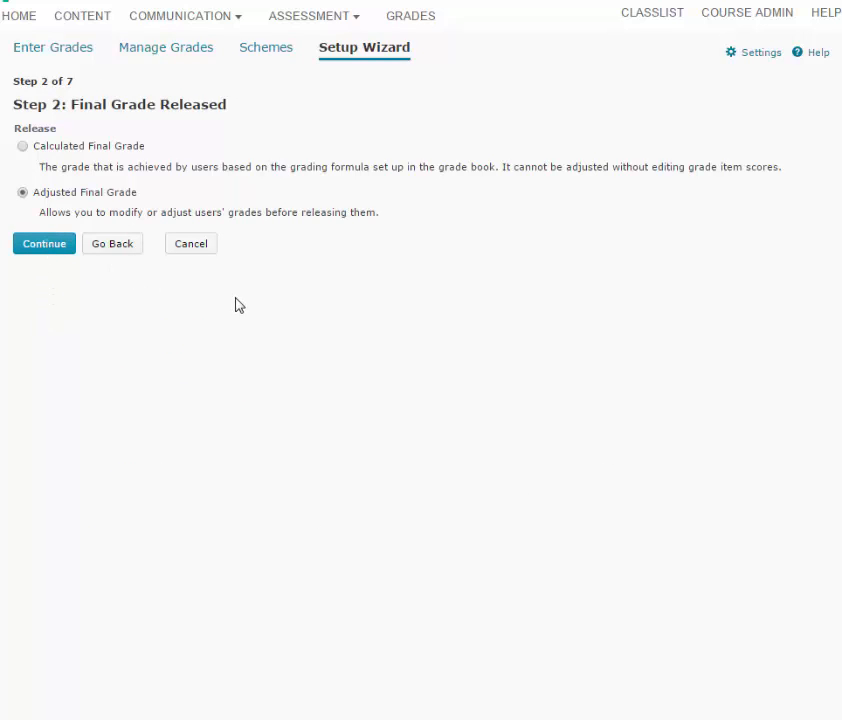
pyautogui.click(50, 250)
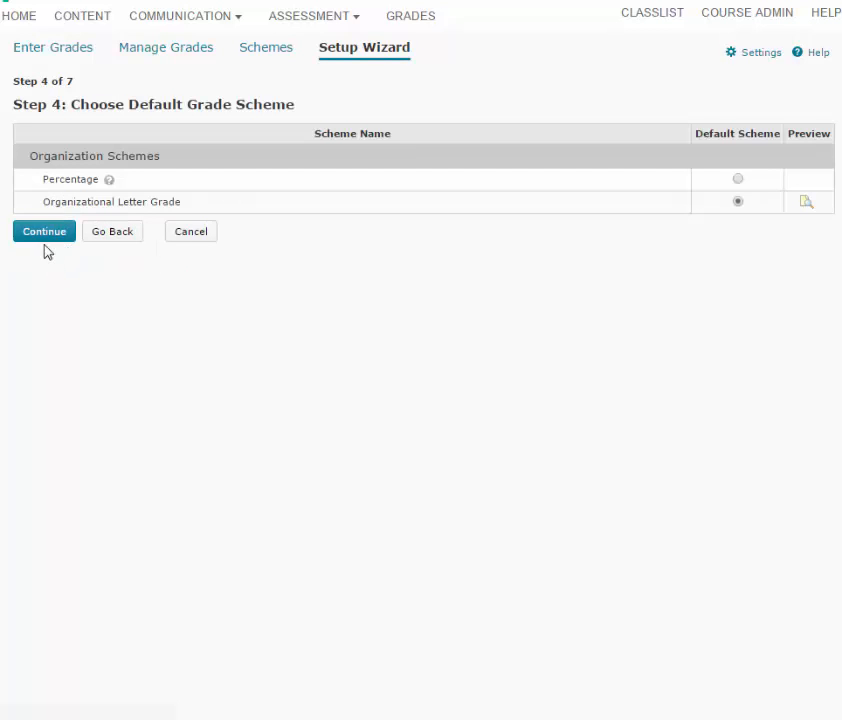
pyautogui.click(44, 237)
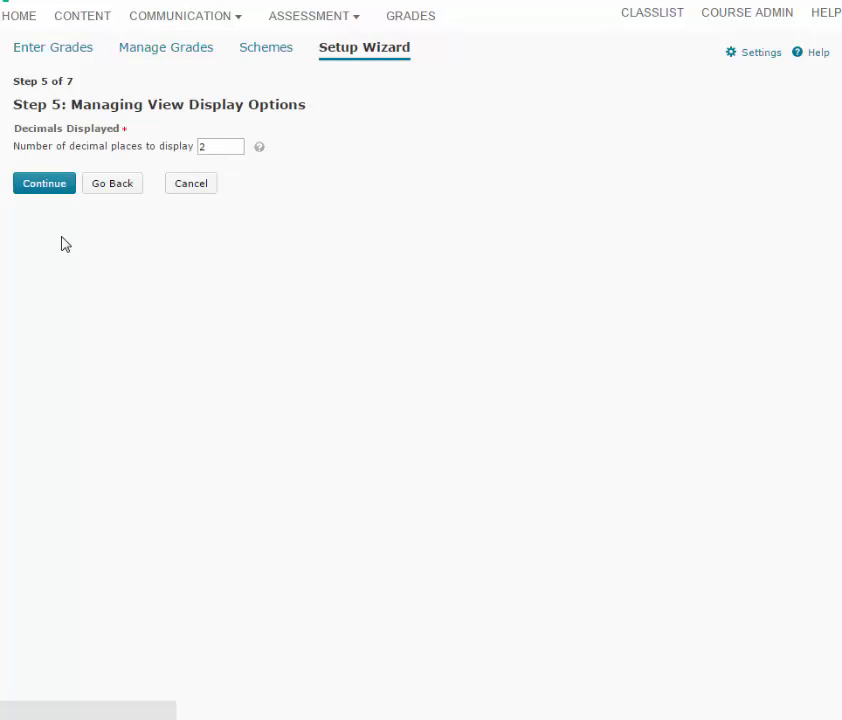
pyautogui.click(44, 186)
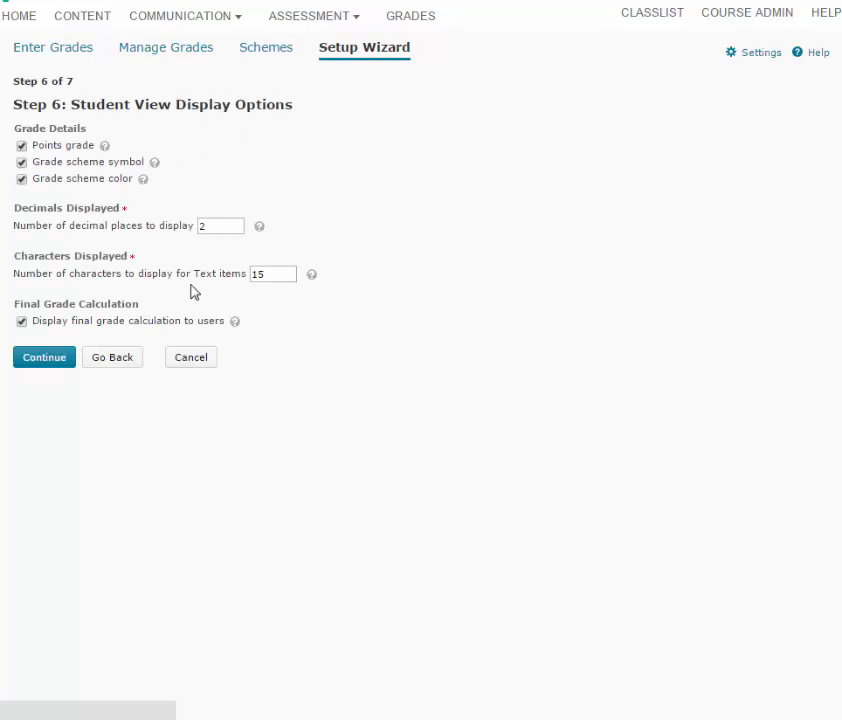
pyautogui.click(44, 358)
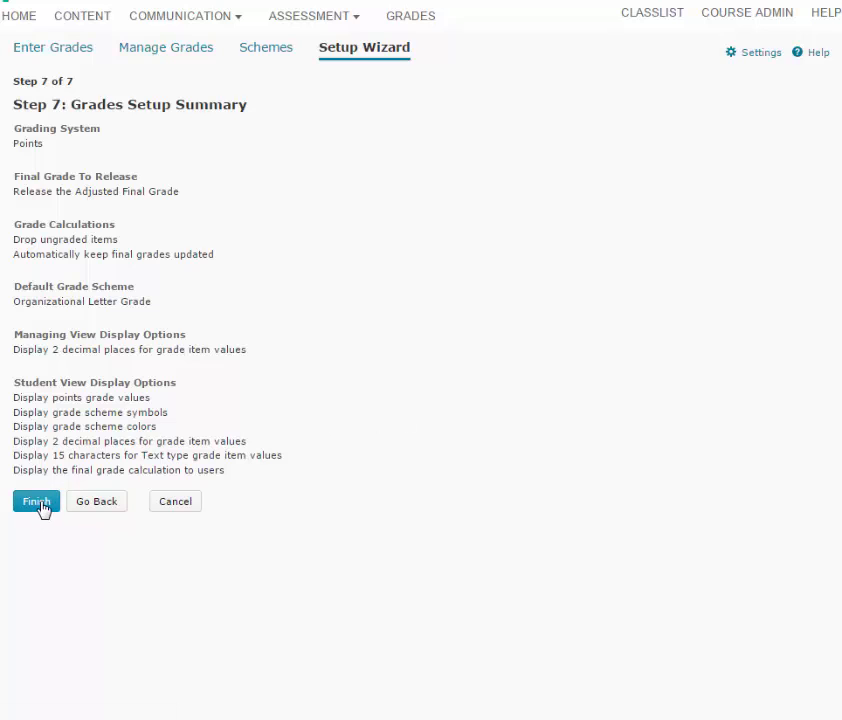
pyautogui.click(39, 504)
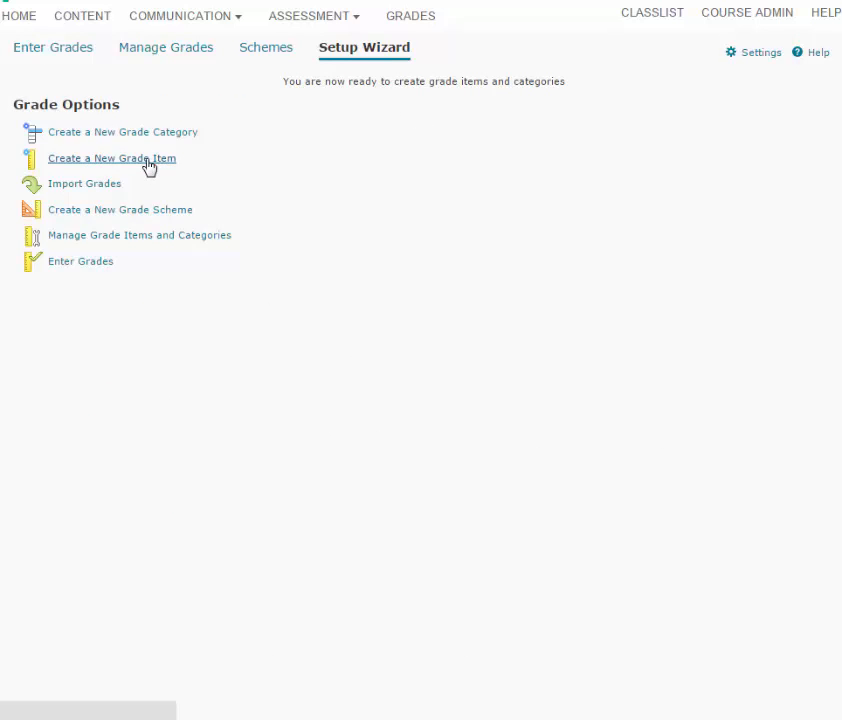
# Step: Create a numeric grade item named "Discussion Board: Week 1" and assign it to the Discussion Boards category
pyautogui.click(149, 164)
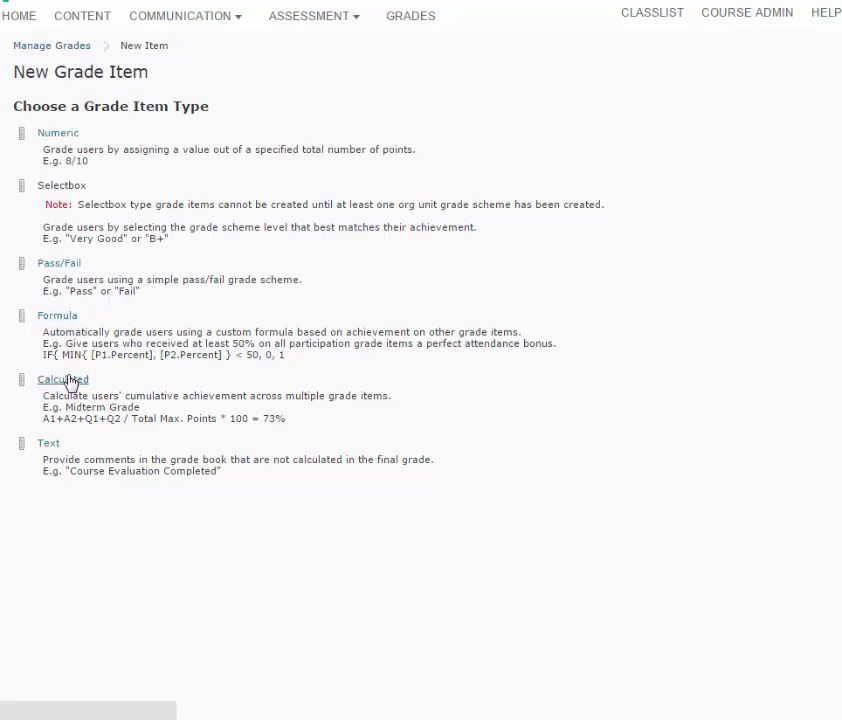
pyautogui.click(62, 142)
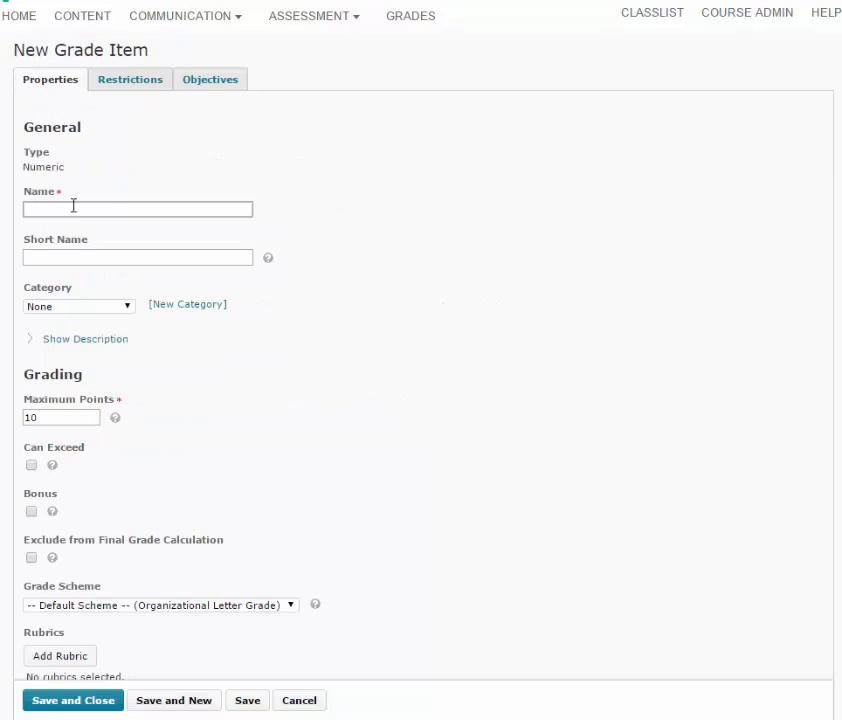
pyautogui.click(71, 207)
pyautogui.write('Discussio')
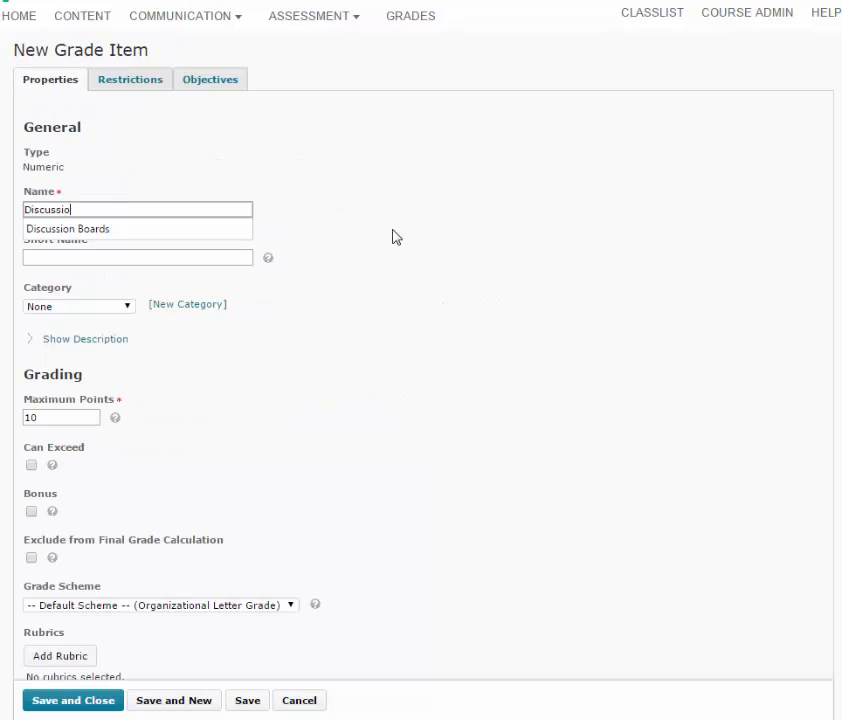
pyautogui.write('n Board, Week 1')
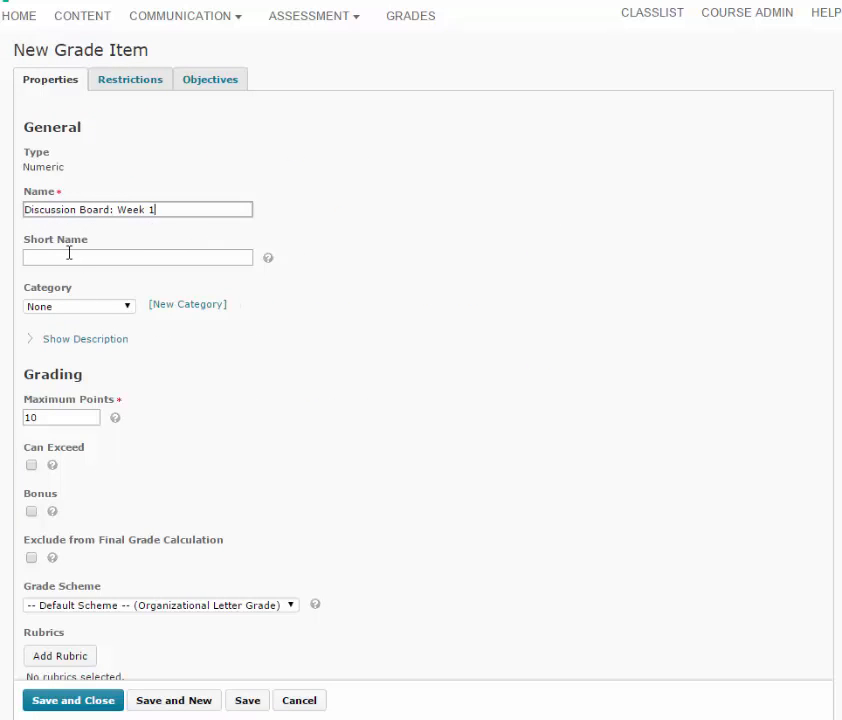
pyautogui.click(124, 309)
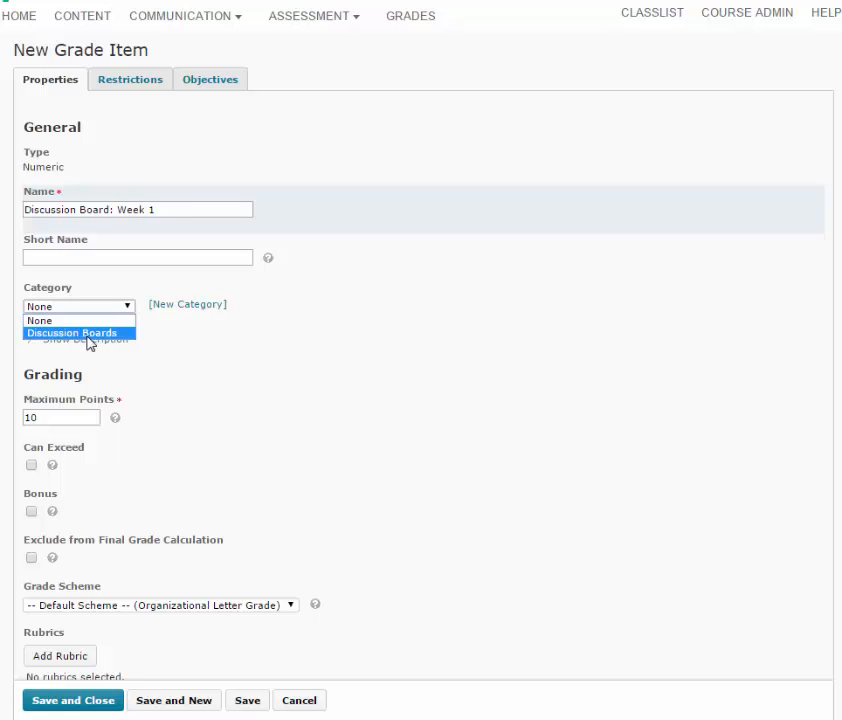
pyautogui.click(85, 333)
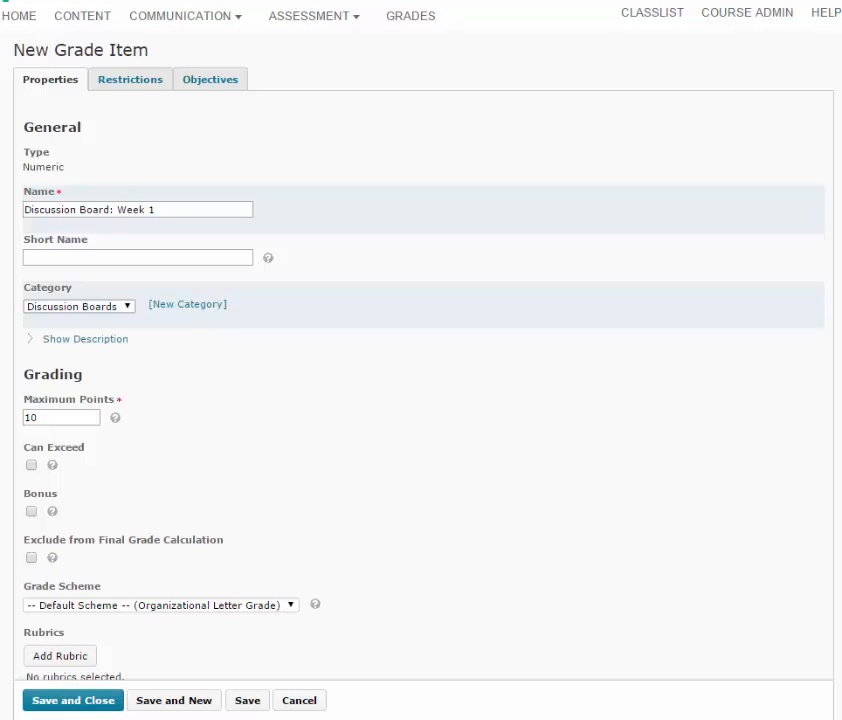
# Step: Copy the Week 1 item's name for reuse, and save the item while starting another new one
pyautogui.scroll(-1, 75, 549)
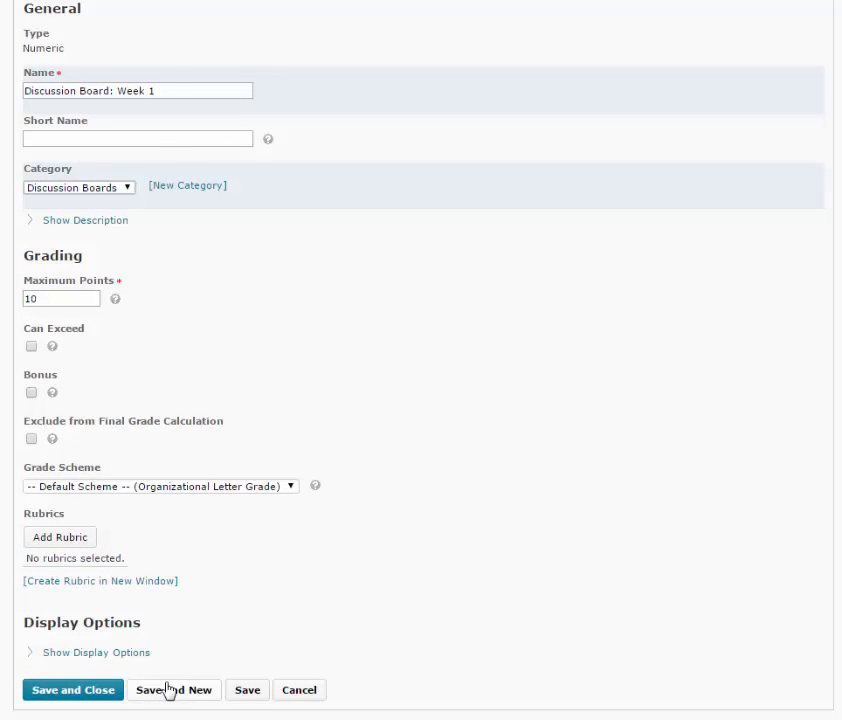
pyautogui.moveTo(167, 87); pyautogui.dragTo(26, 88)
pyautogui.hotkey('ctrl', 'c')
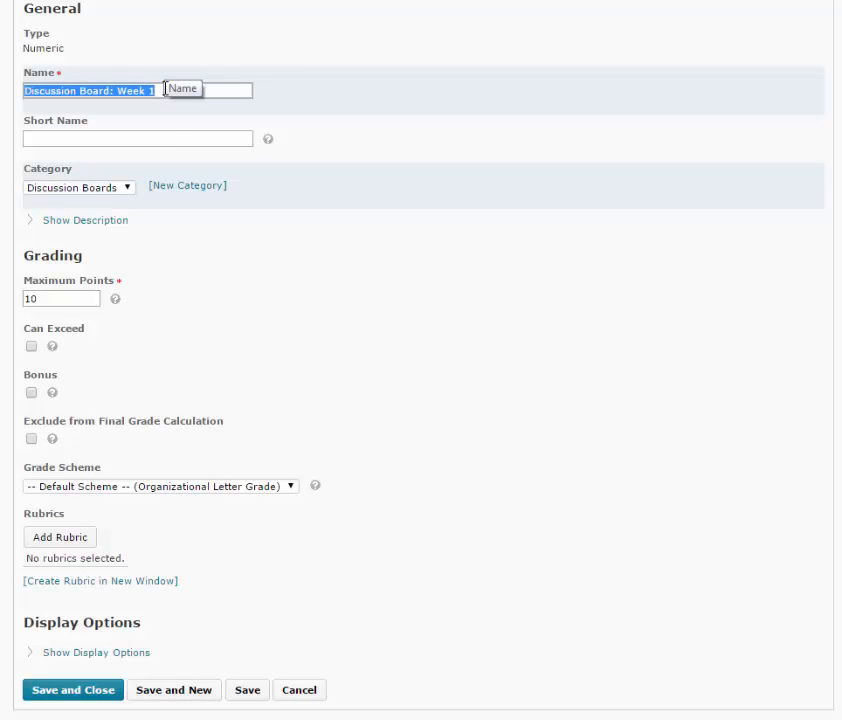
pyautogui.click(195, 697)
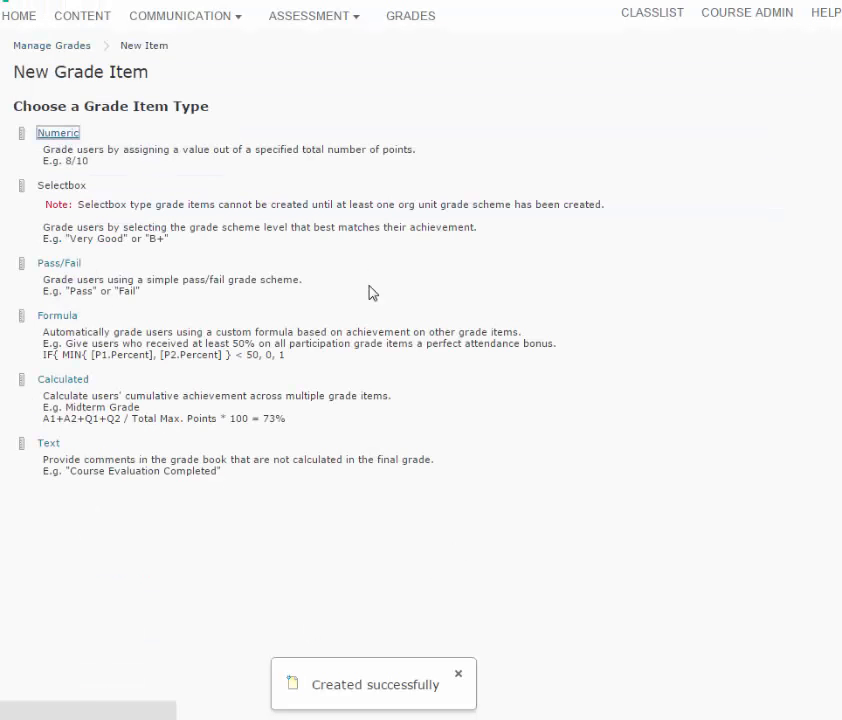
# Step: Create a numeric item named "Discussion Board: Week 2" from the copied name, assign it to the Discussion Boards category, and save and close it
pyautogui.click(58, 133)
pyautogui.hotkey('ctrl', 'v')
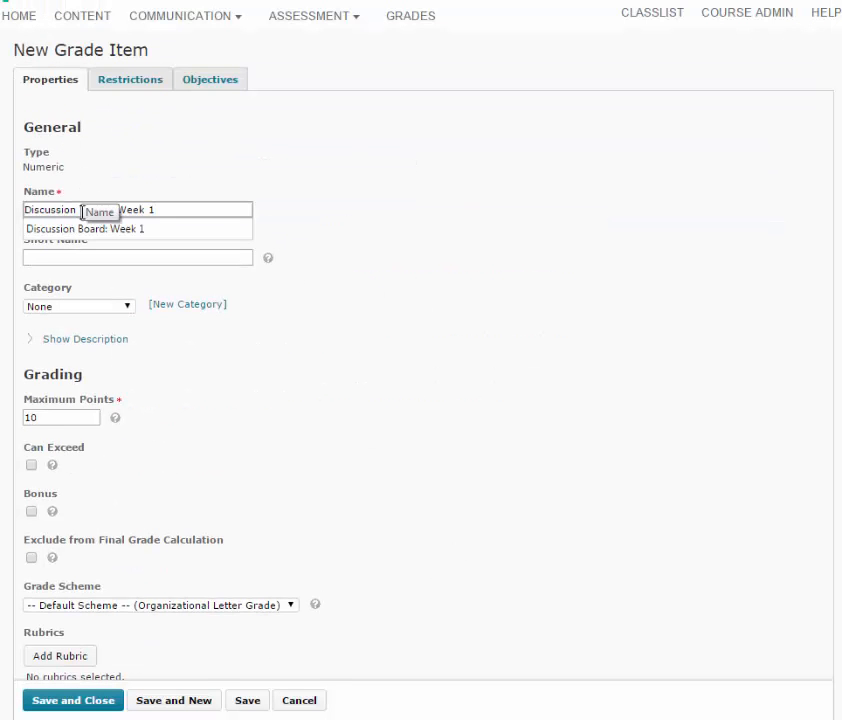
pyautogui.press('BackSpace')
pyautogui.write('2')
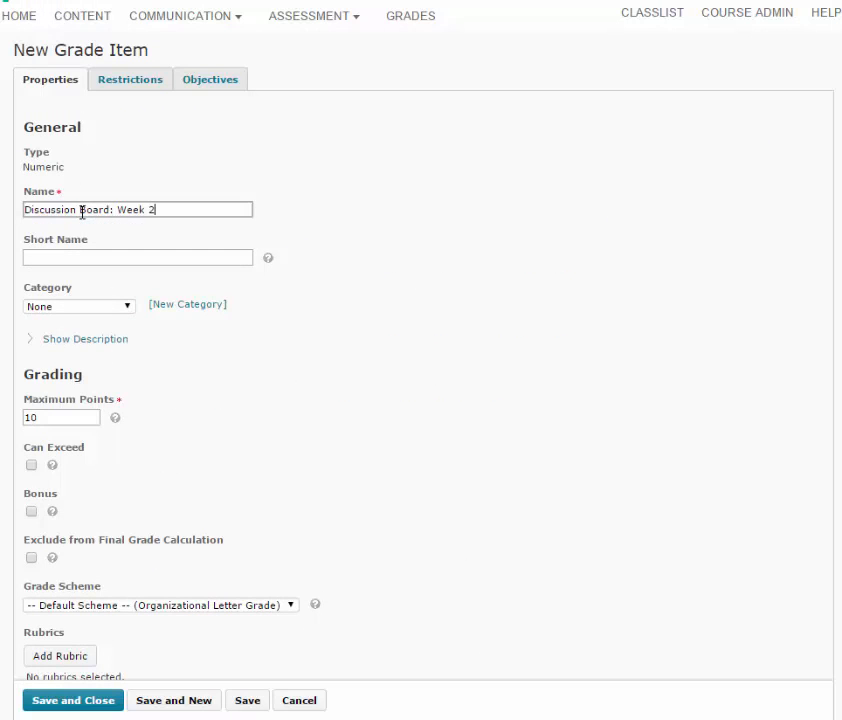
pyautogui.click(78, 306)
pyautogui.click(82, 334)
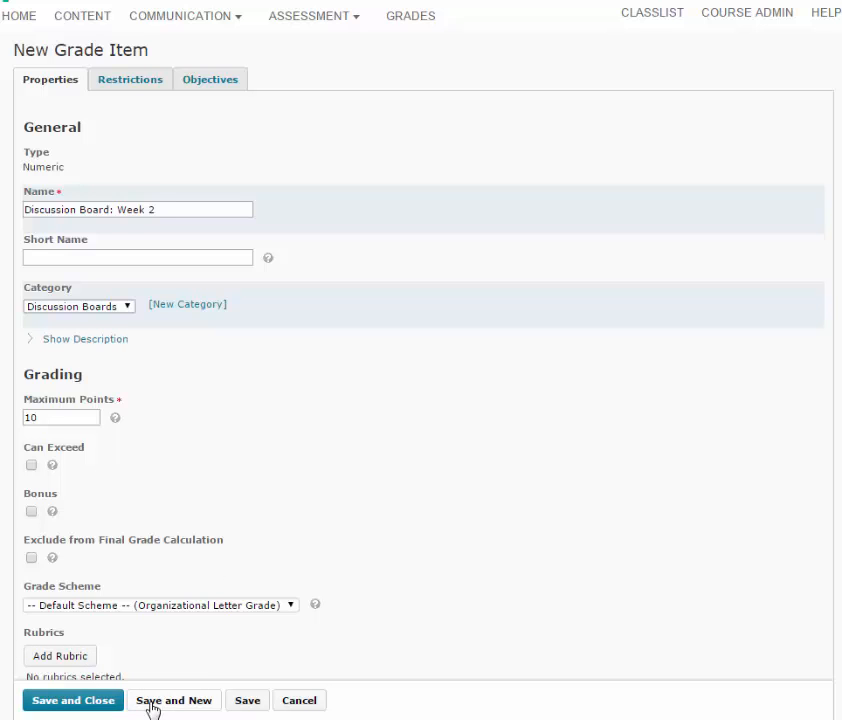
pyautogui.click(108, 703)
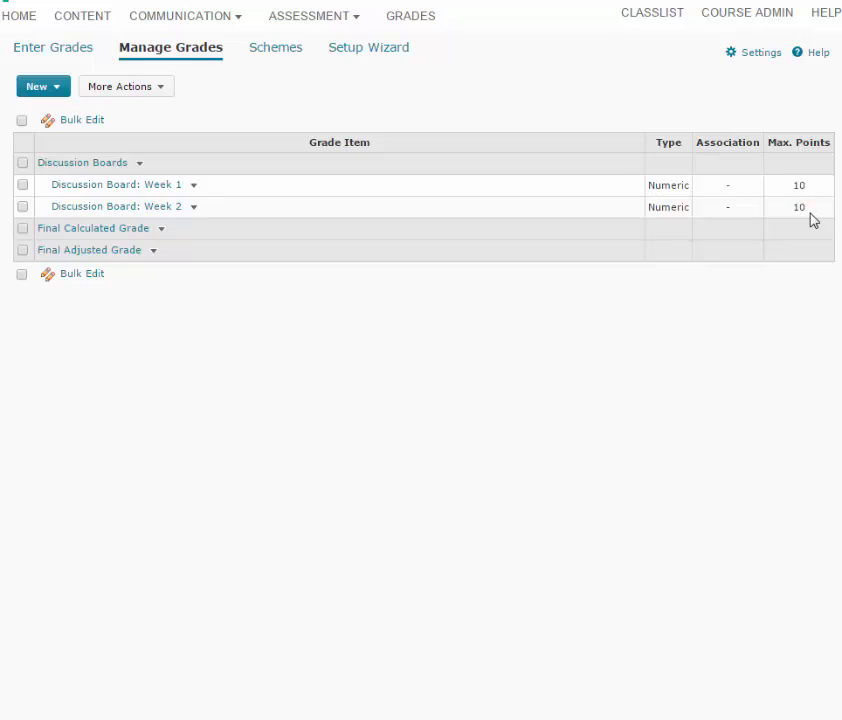
# Step: Run through the grades setup wizard again, accepting all current settings, to reach the grade options
pyautogui.click(391, 56)
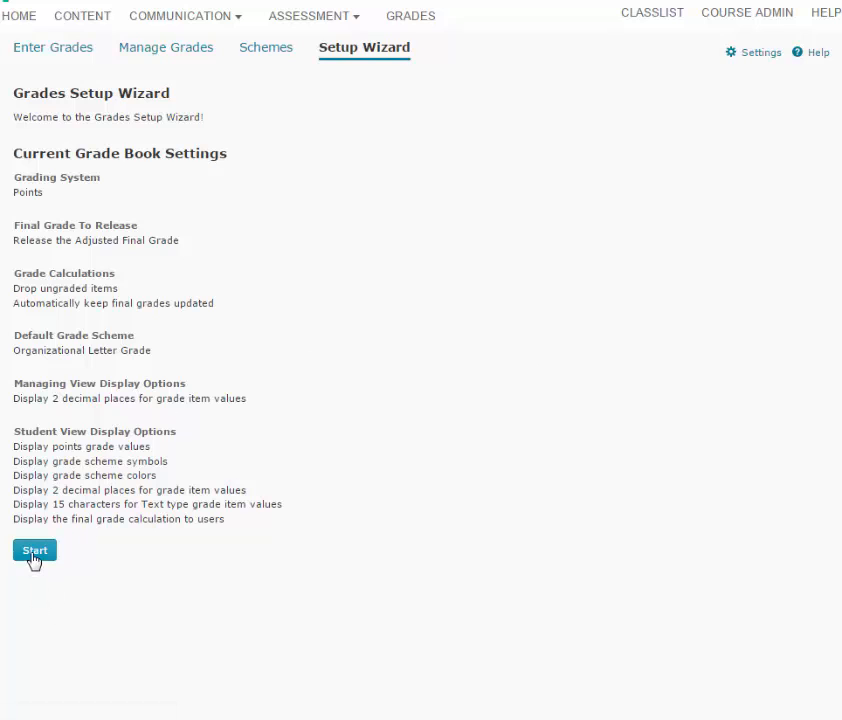
pyautogui.click(33, 553)
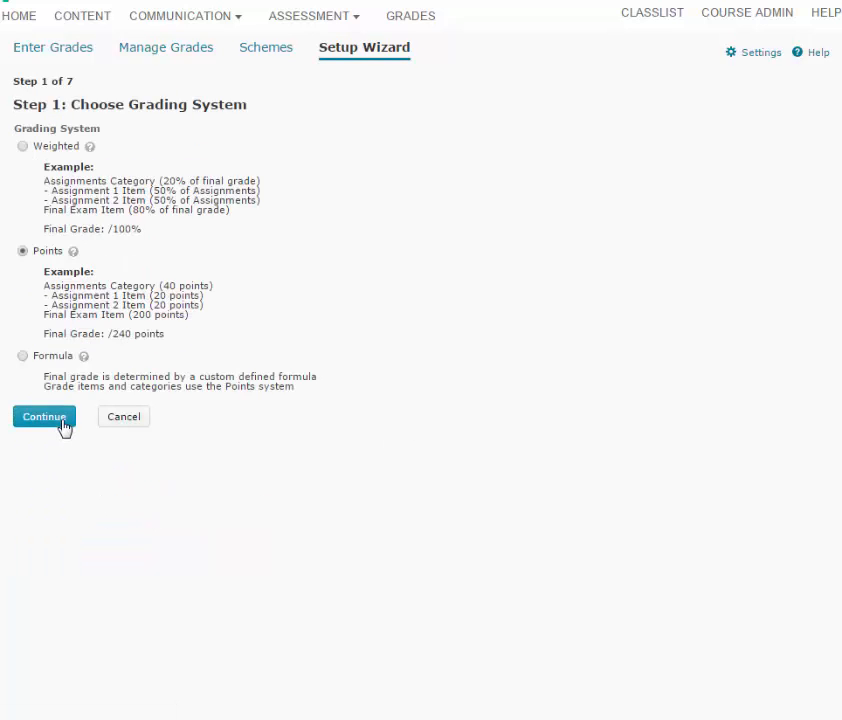
pyautogui.click(63, 426)
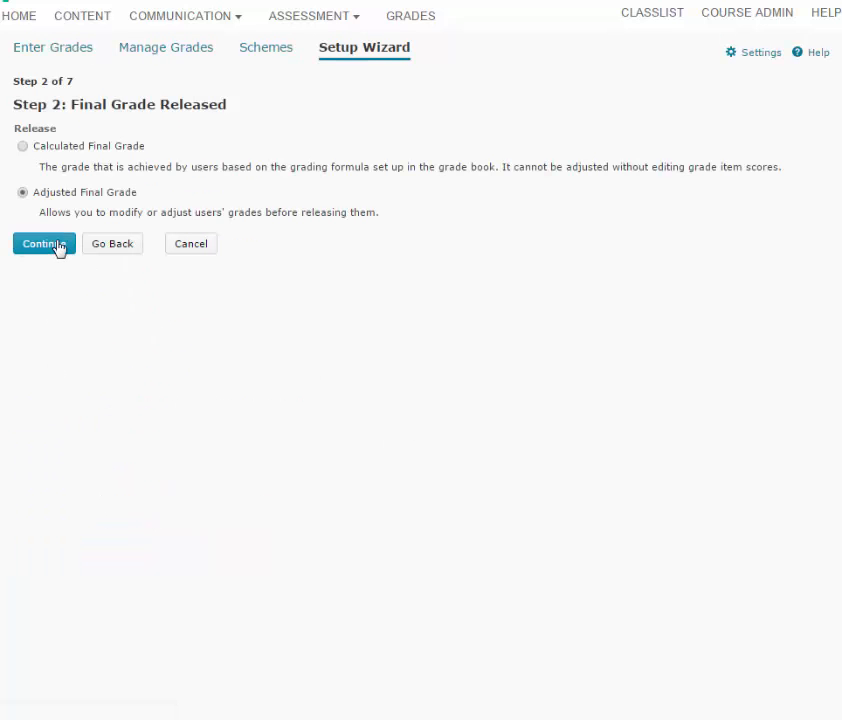
pyautogui.click(58, 249)
pyautogui.click(58, 248)
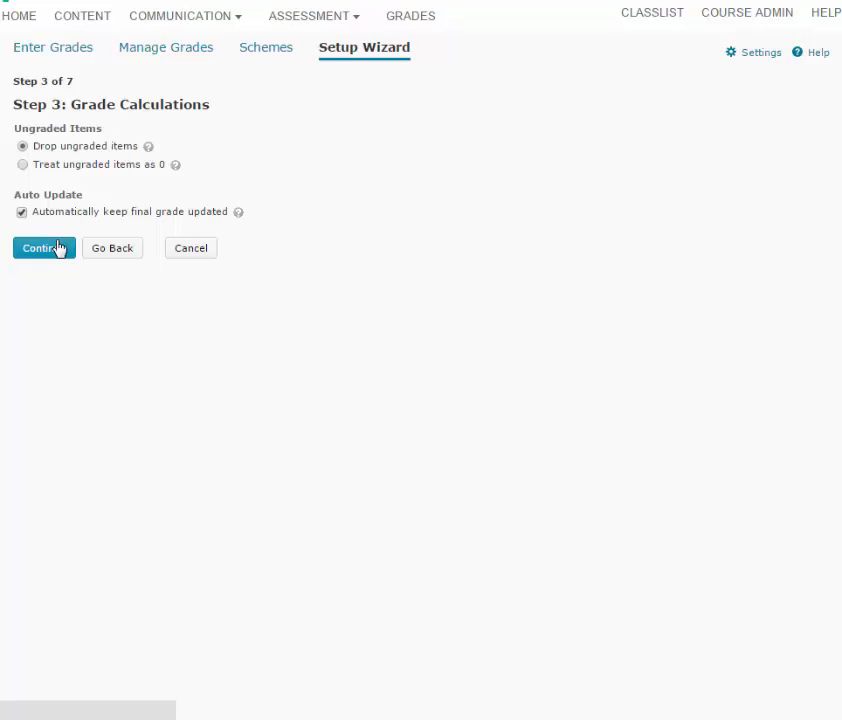
pyautogui.click(53, 241)
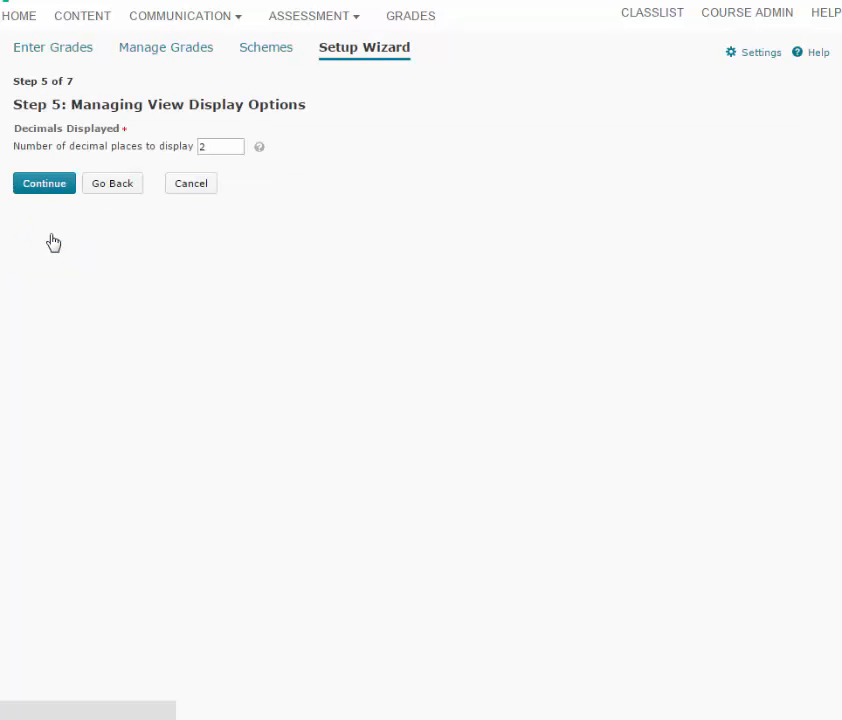
pyautogui.click(48, 188)
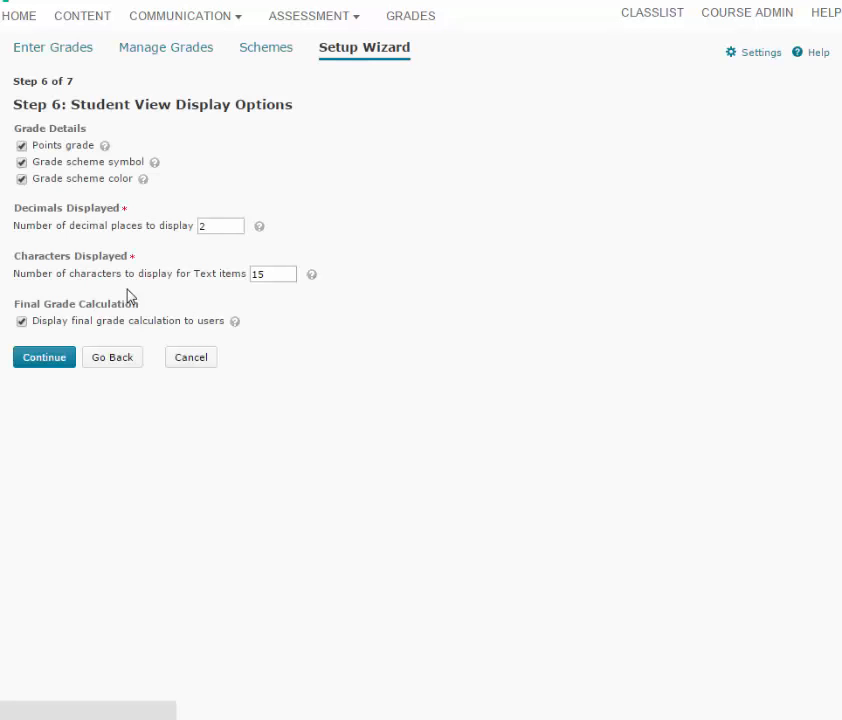
pyautogui.click(56, 366)
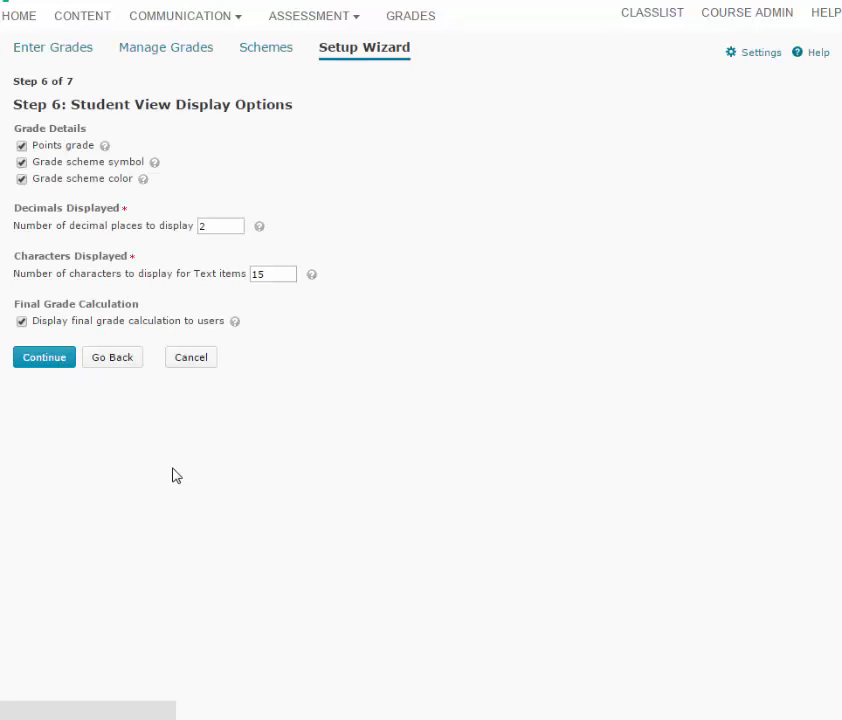
pyautogui.click(35, 502)
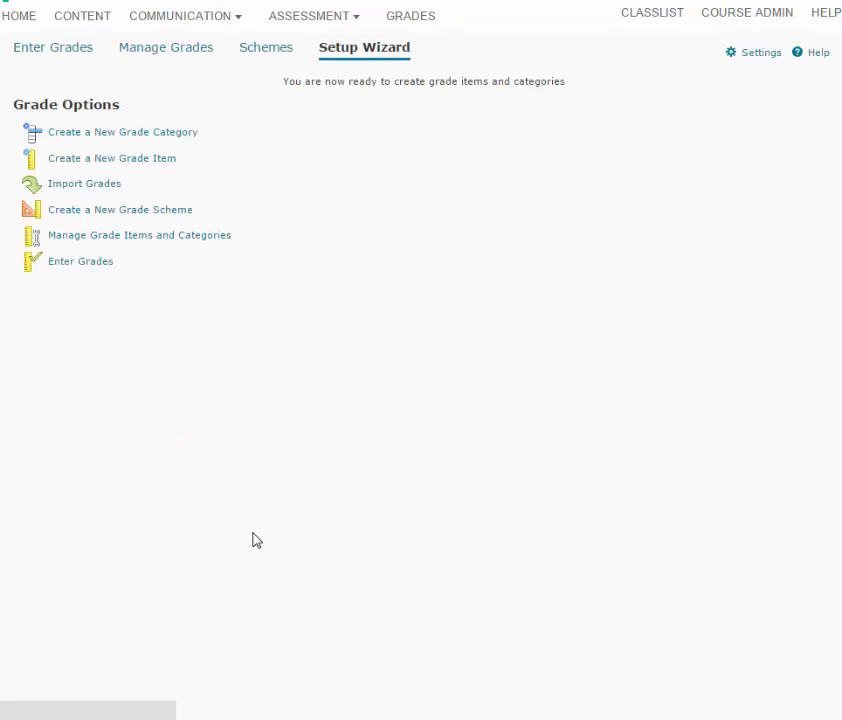
# Step: Create a new grade scheme named "Color Scheme" and define its first range with symbol F and a red color
pyautogui.click(144, 211)
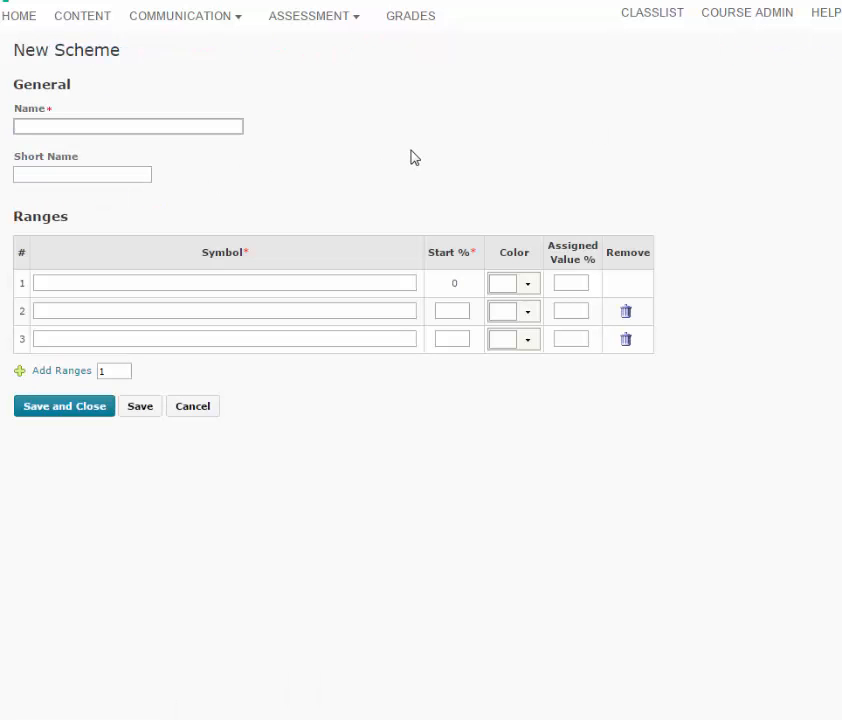
pyautogui.write('Colo')
pyautogui.write('r Scheme')
pyautogui.click(330, 284)
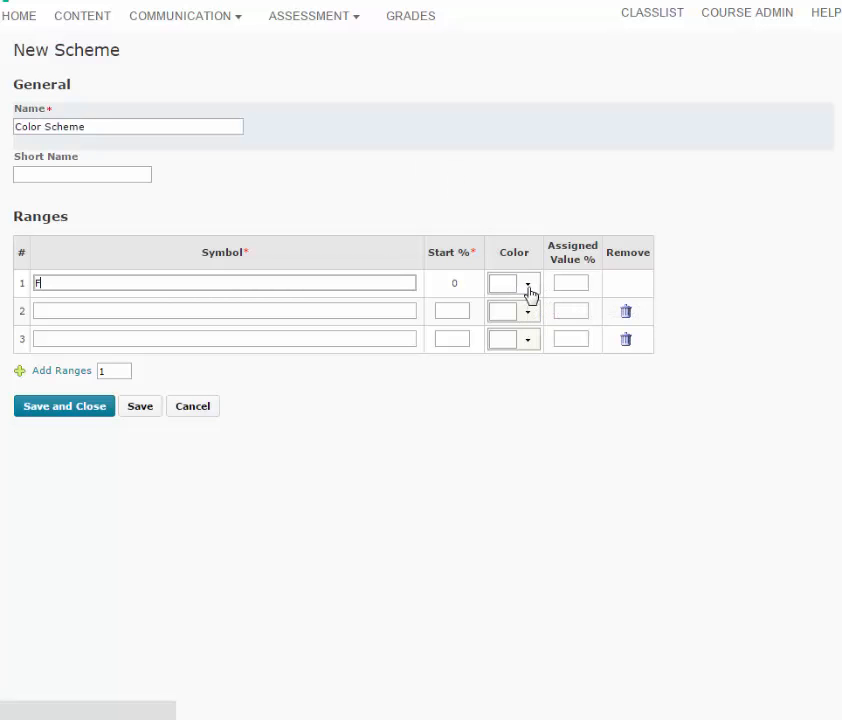
pyautogui.click(530, 292)
pyautogui.click(502, 354)
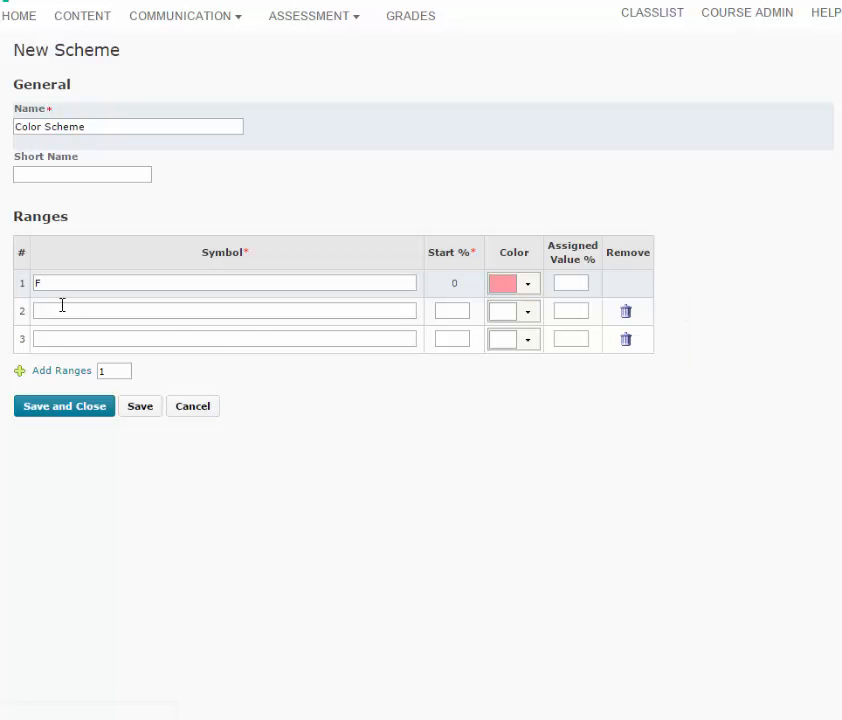
# Step: Define the second range with symbol D, a start of 60% and a pink color
pyautogui.click(65, 310)
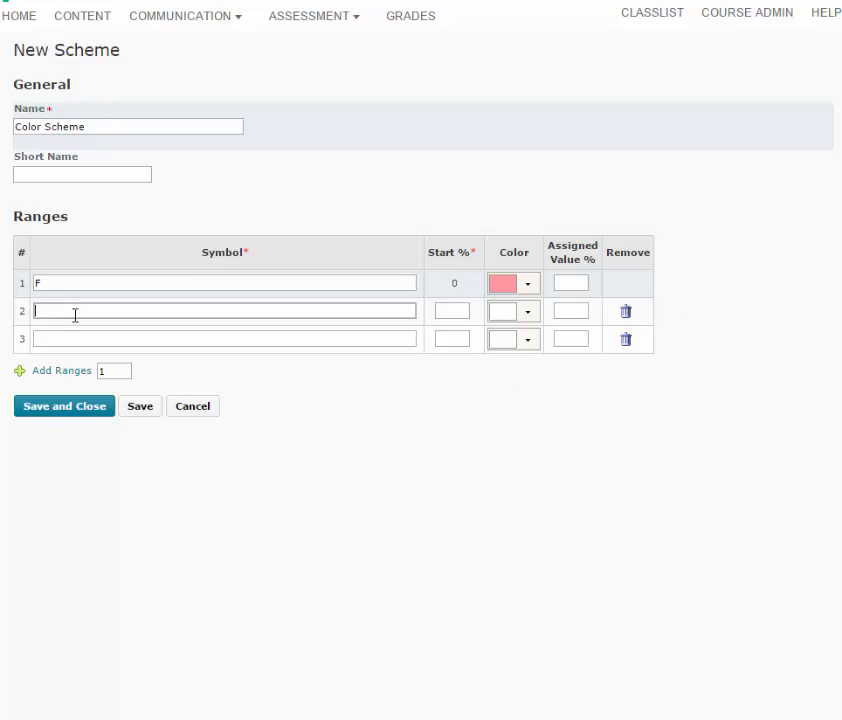
pyautogui.write('D')
pyautogui.click(466, 312)
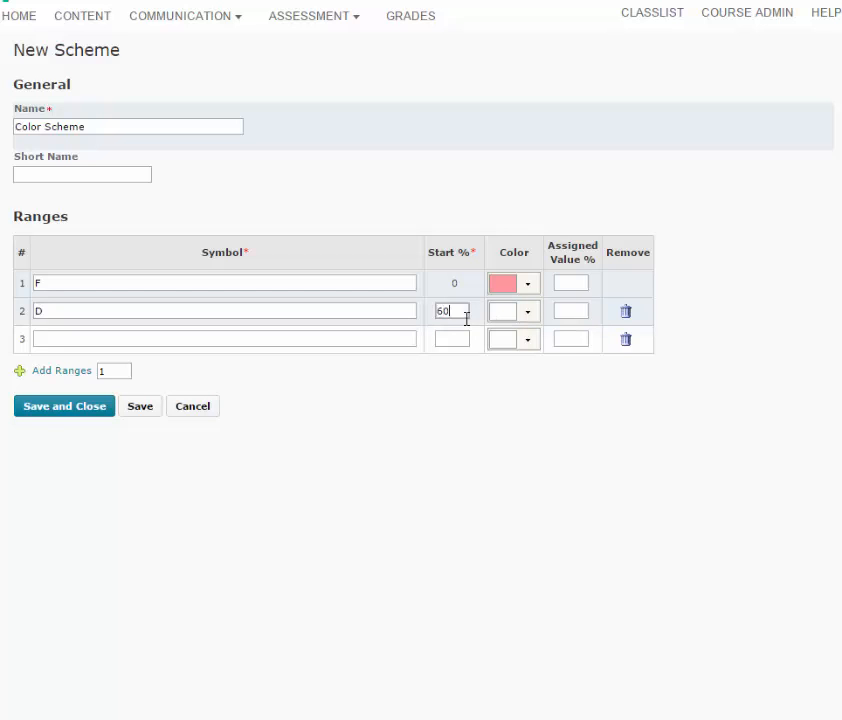
pyautogui.write('60')
pyautogui.click(530, 314)
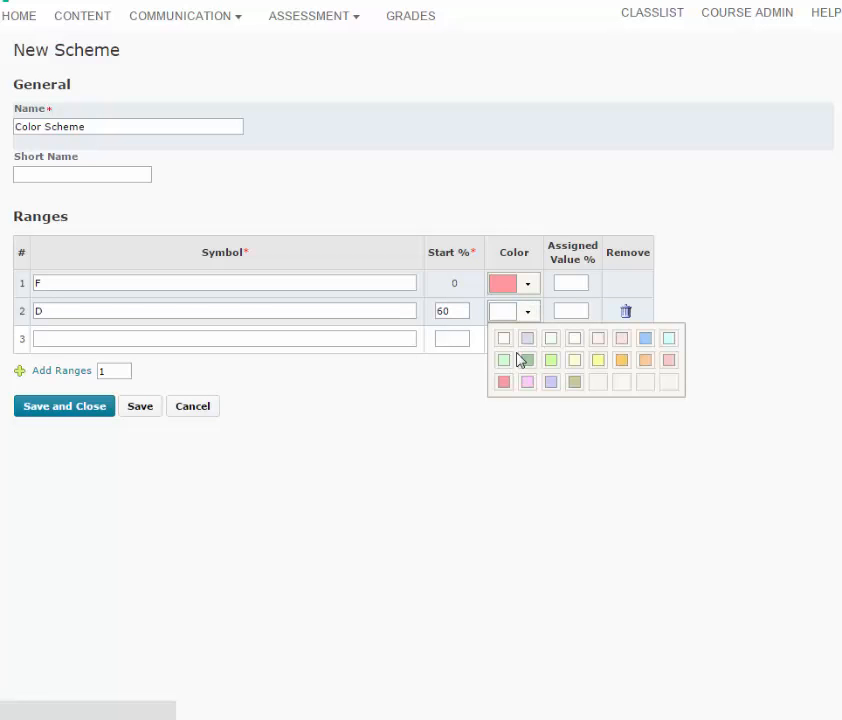
pyautogui.click(527, 382)
# Step: Define the third range with symbol C, a start of 70% and a yellow color
pyautogui.click(188, 338)
pyautogui.write('C')
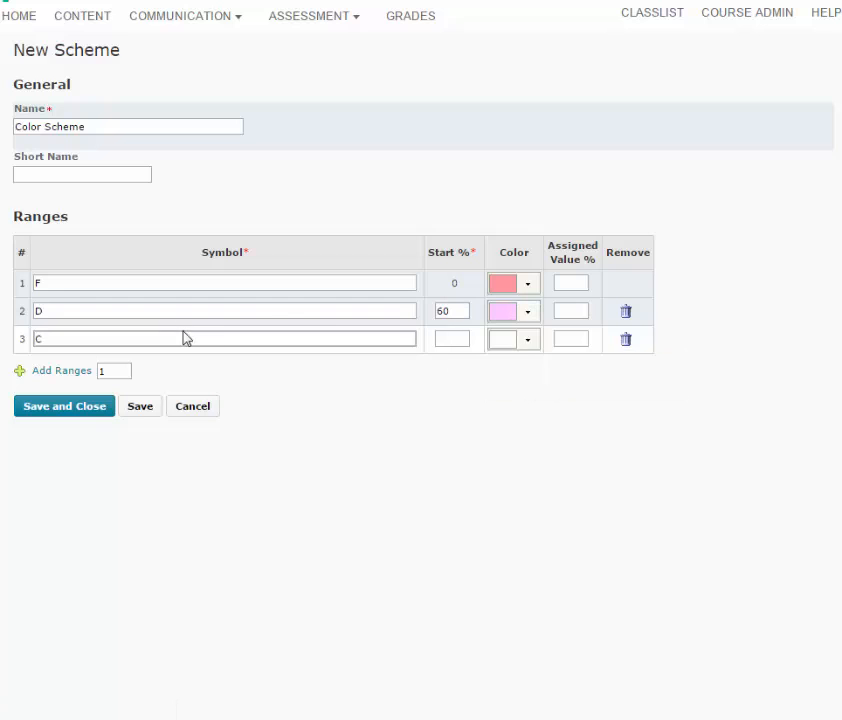
pyautogui.click(449, 338)
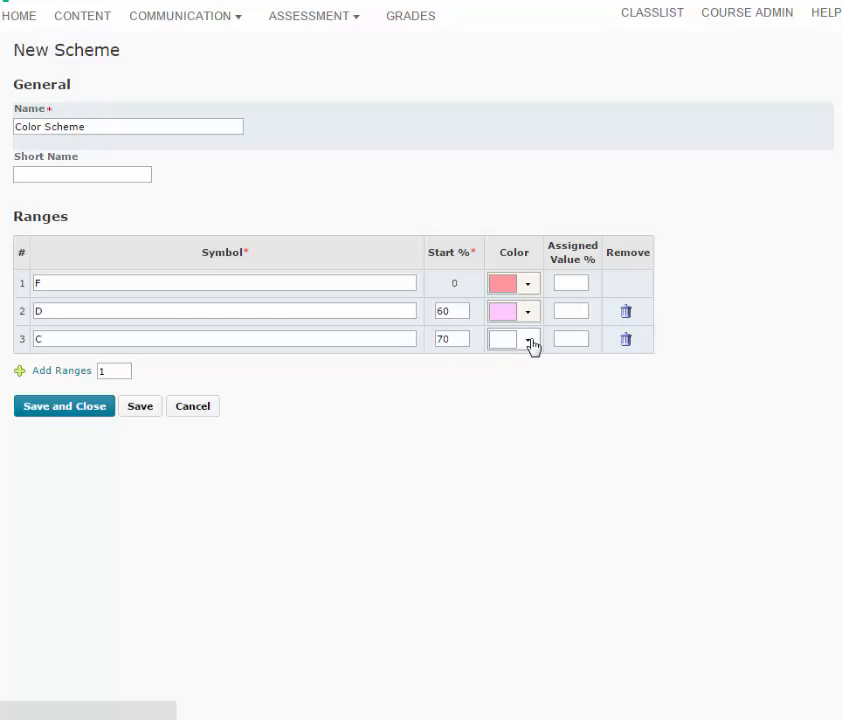
pyautogui.click(530, 342)
pyautogui.click(597, 388)
# Step: Add 2 more ranges to the scheme and define the fourth one with symbol B and a start of 80%
pyautogui.doubleClick(113, 371)
pyautogui.write('2')
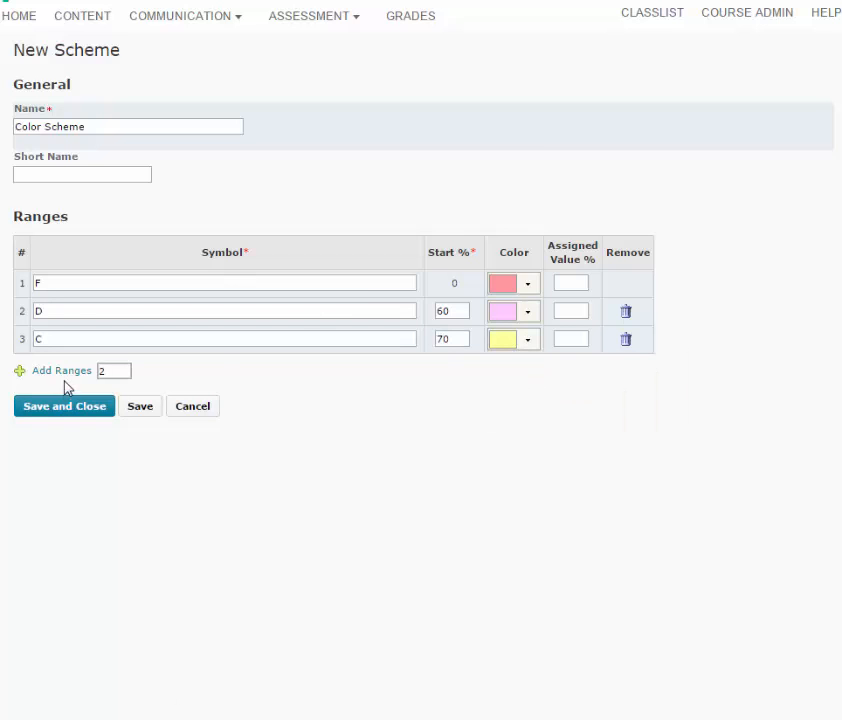
pyautogui.click(62, 371)
pyautogui.click(249, 365)
pyautogui.write('B')
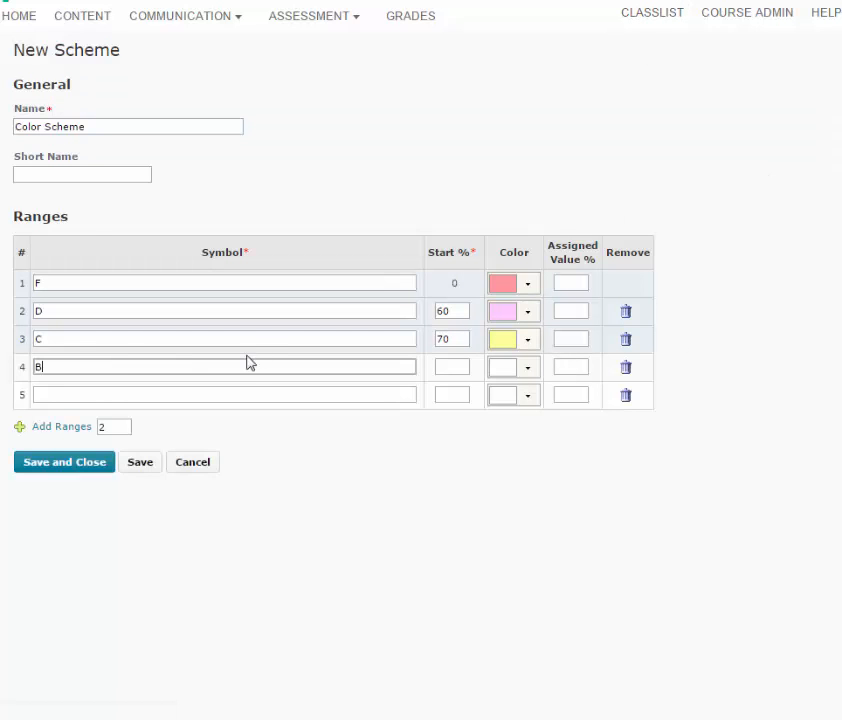
pyautogui.click(451, 371)
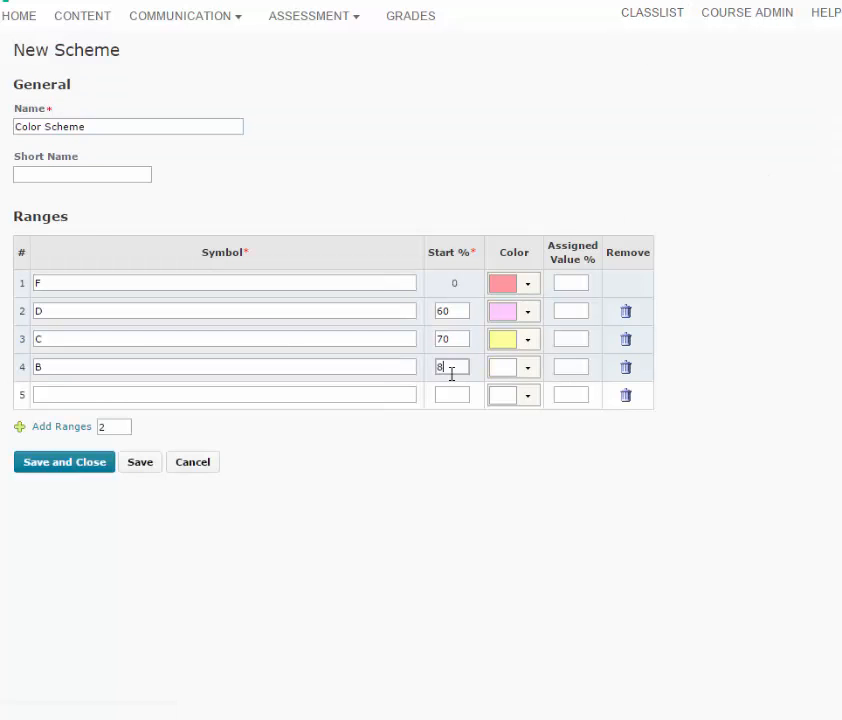
# Step: Define the fifth range with symbol A, a start of 90% and the green Chinook color
pyautogui.click(116, 399)
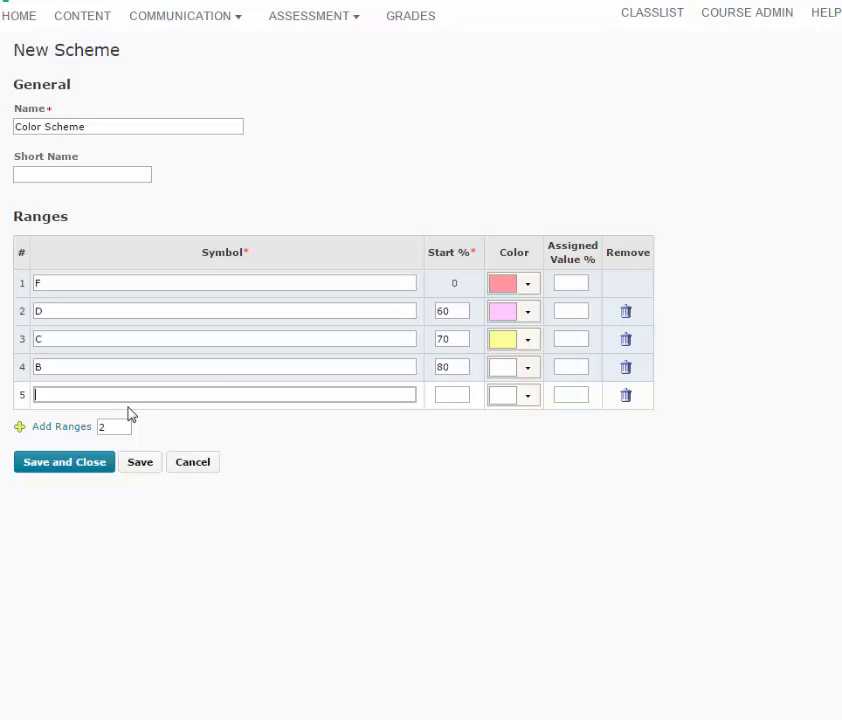
pyautogui.click(452, 395)
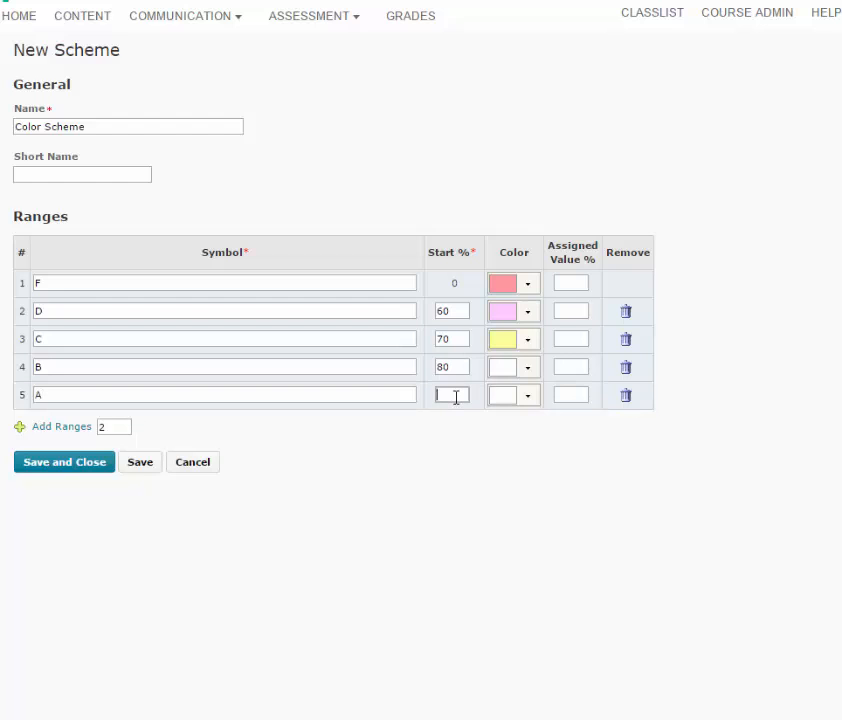
pyautogui.click(530, 396)
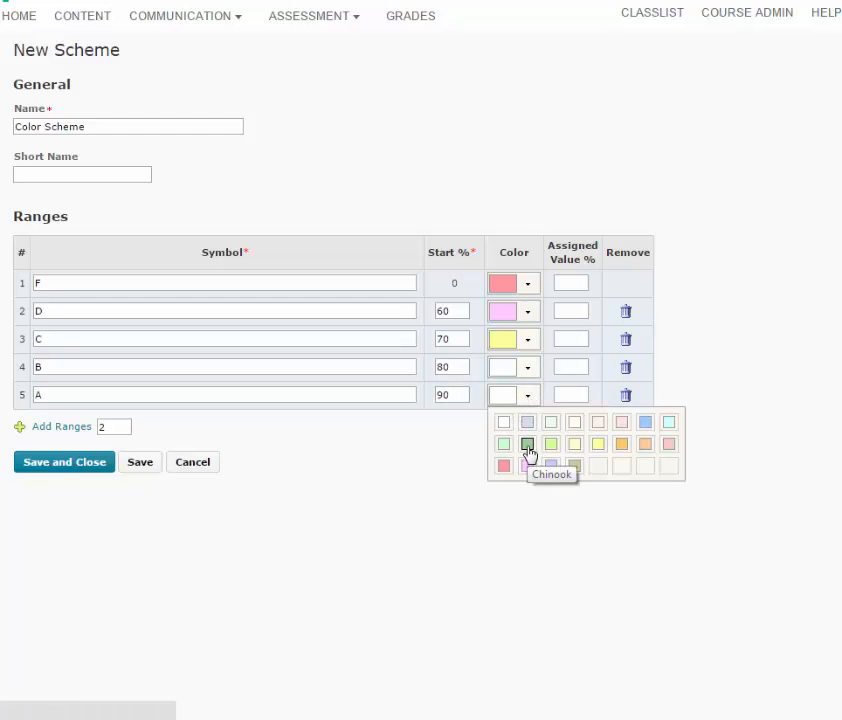
pyautogui.click(527, 445)
# Step: Give the B range a light blue-gray color, and save and close the scheme
pyautogui.click(527, 367)
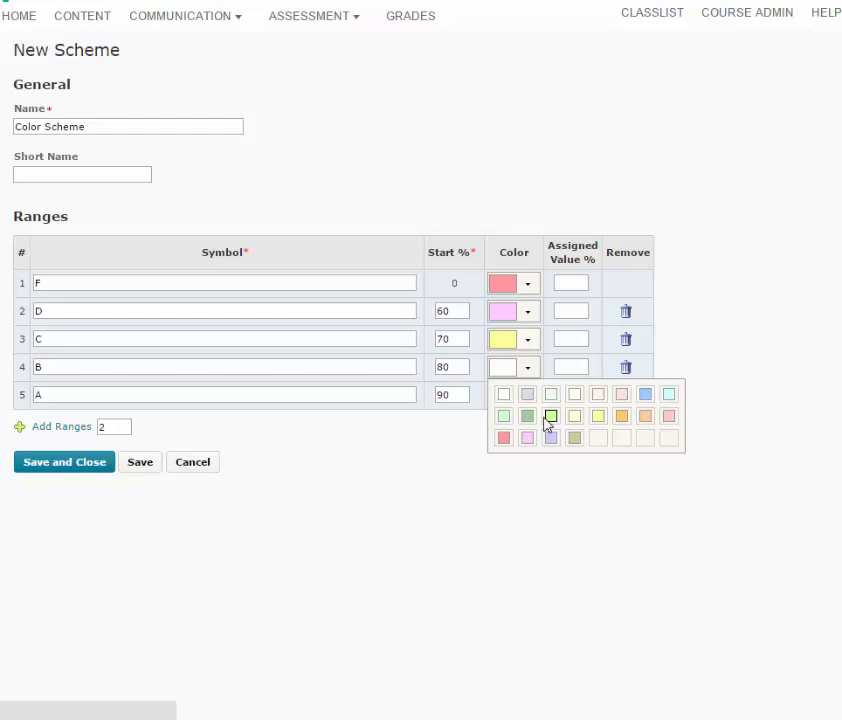
pyautogui.click(528, 397)
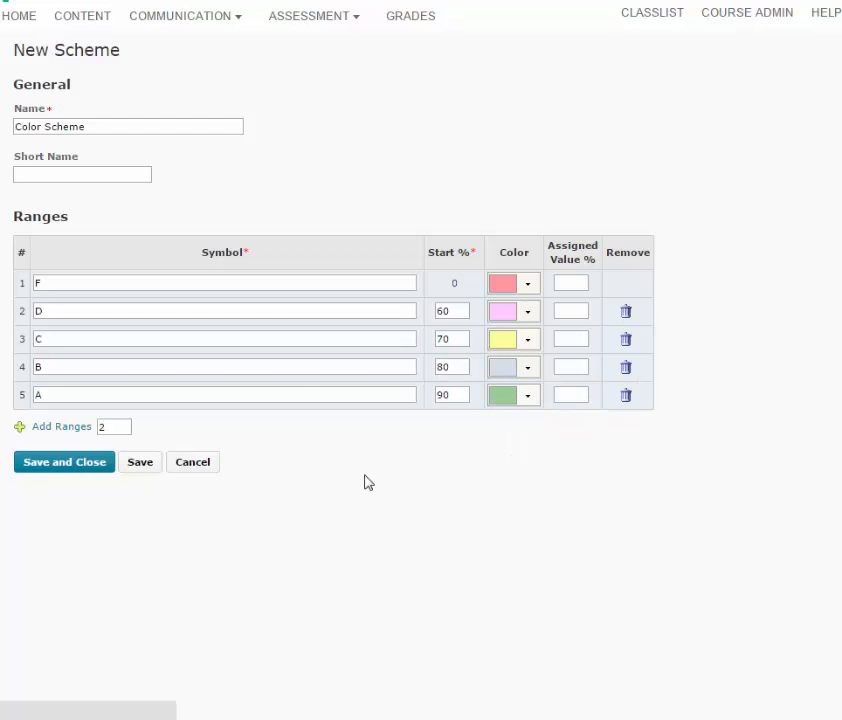
pyautogui.click(84, 462)
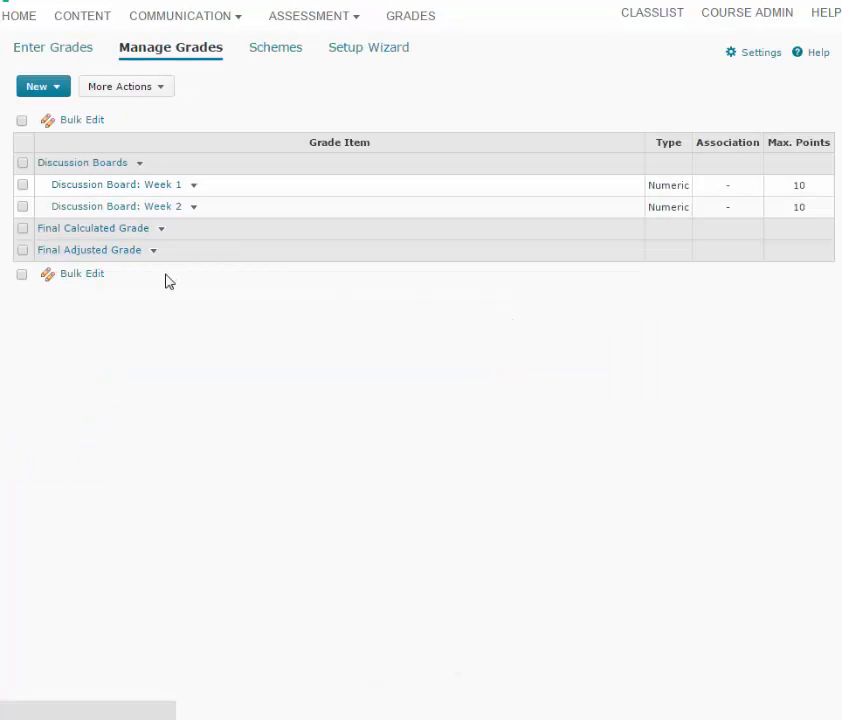
# Step: Open the grade entry view and examine the available actions for the Discussion Boards category, the Week 1 and Week 2 items, and the Final Calculated Grade
pyautogui.click(55, 50)
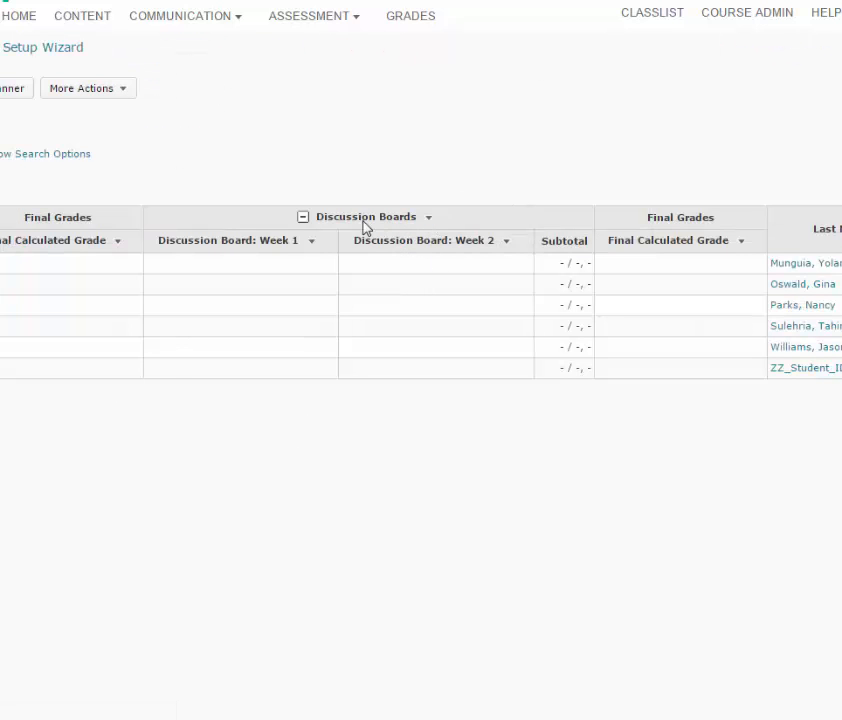
pyautogui.click(428, 217)
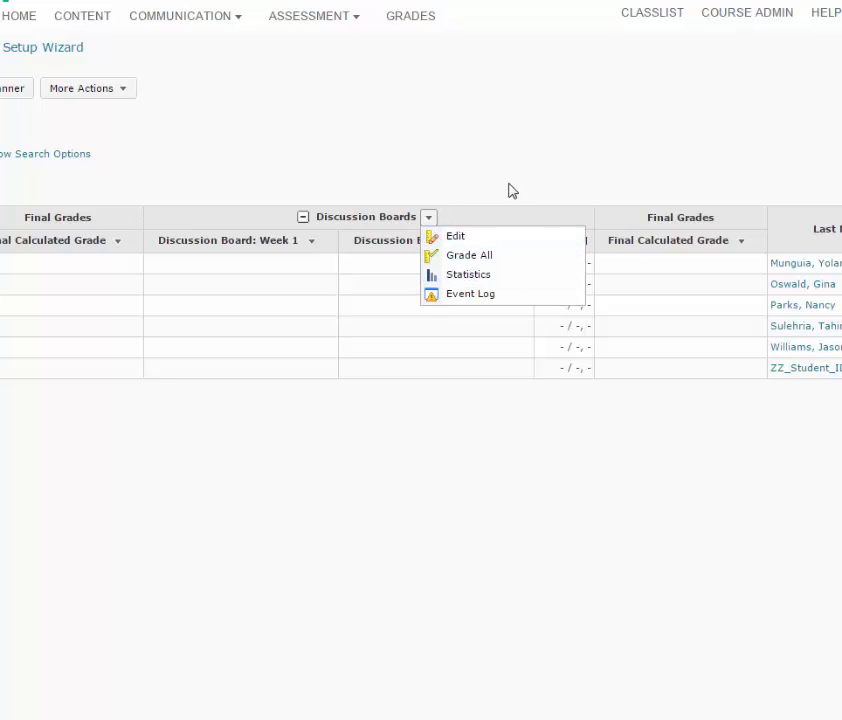
pyautogui.click(312, 241)
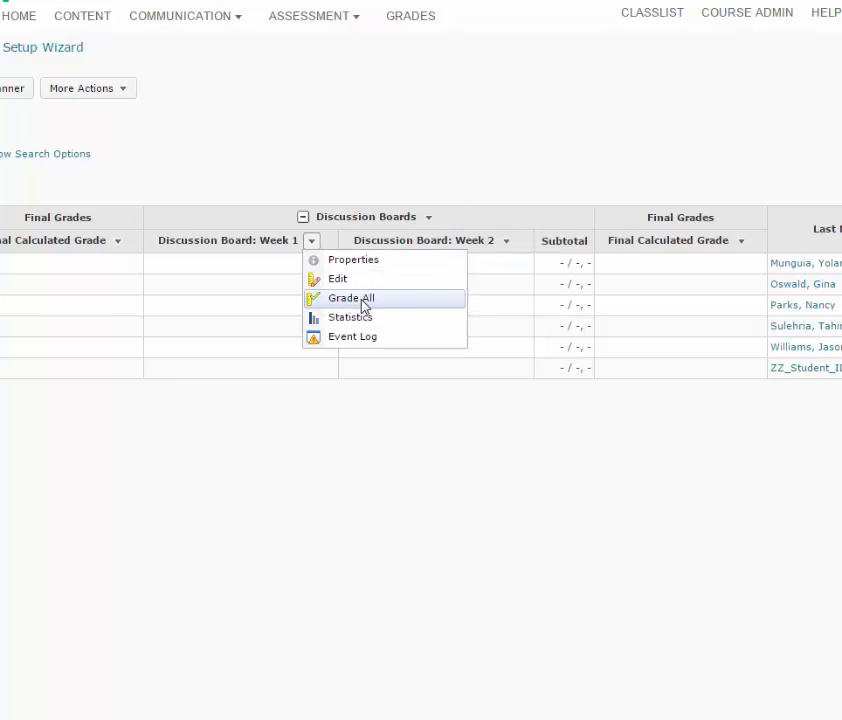
pyautogui.click(436, 201)
pyautogui.click(506, 241)
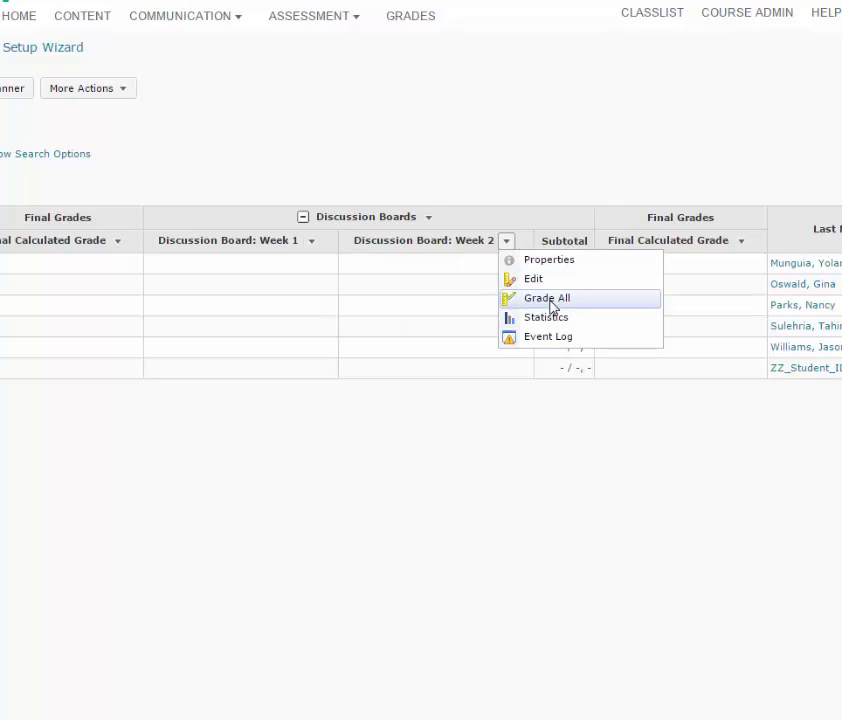
pyautogui.click(556, 175)
pyautogui.click(741, 241)
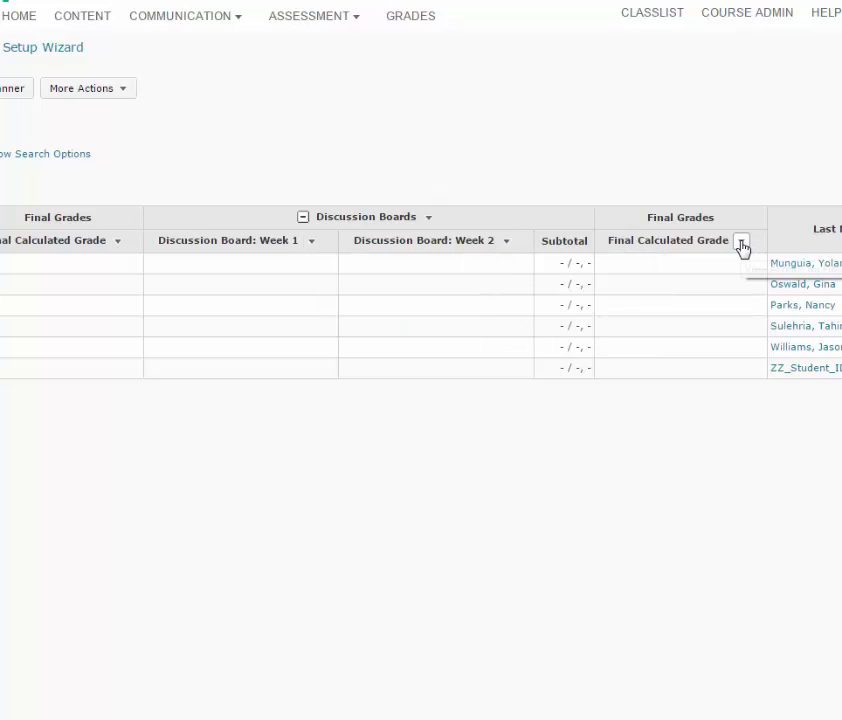
pyautogui.click(712, 320)
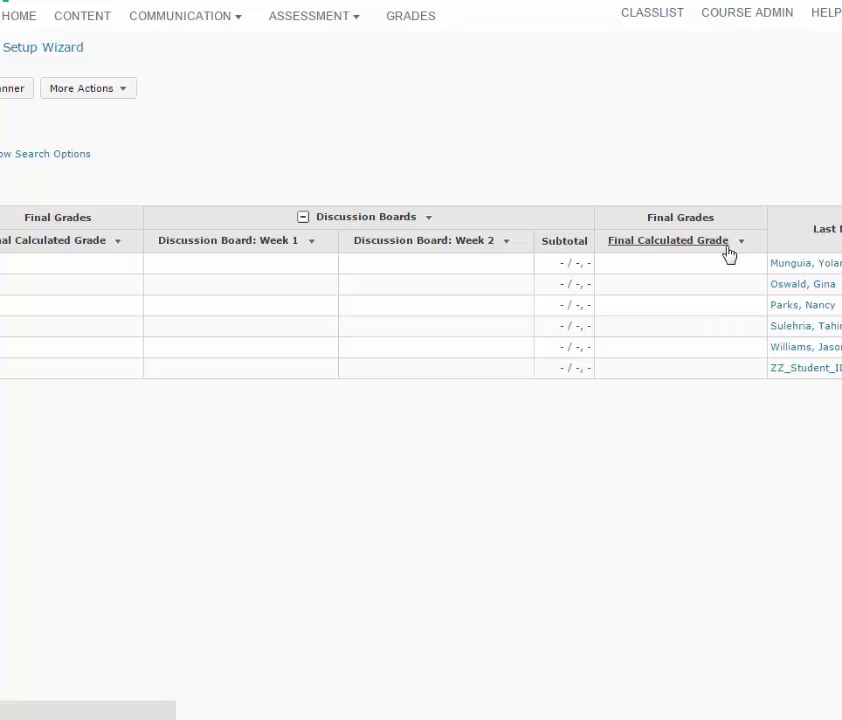